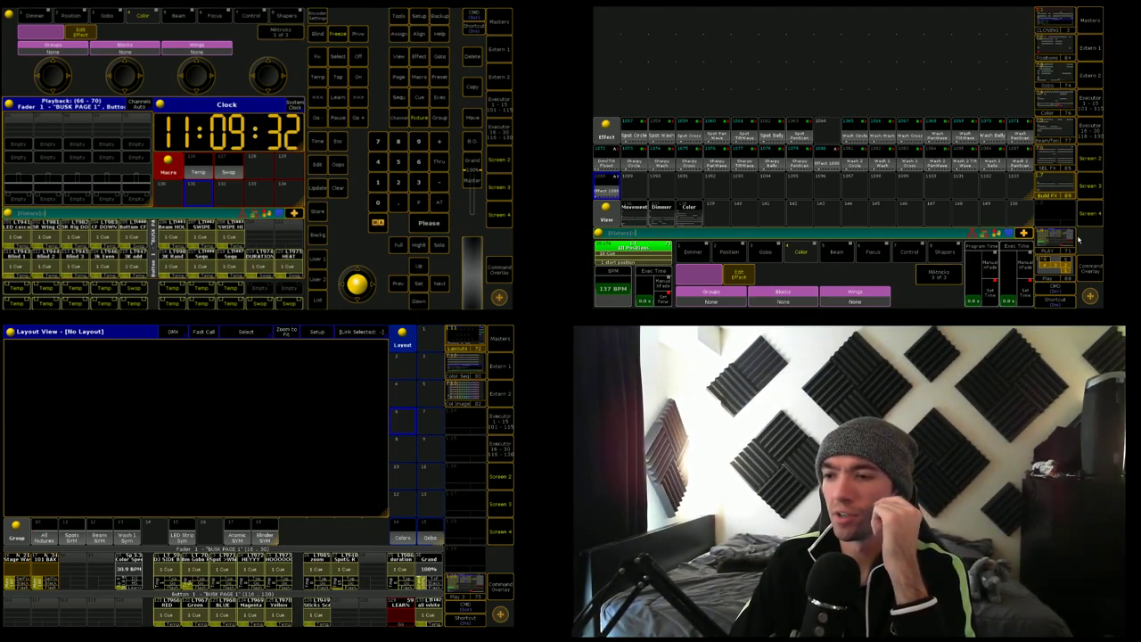
# Step: Recall the Play view (88), and open and close the command overlay
pyautogui.click(1059, 268)
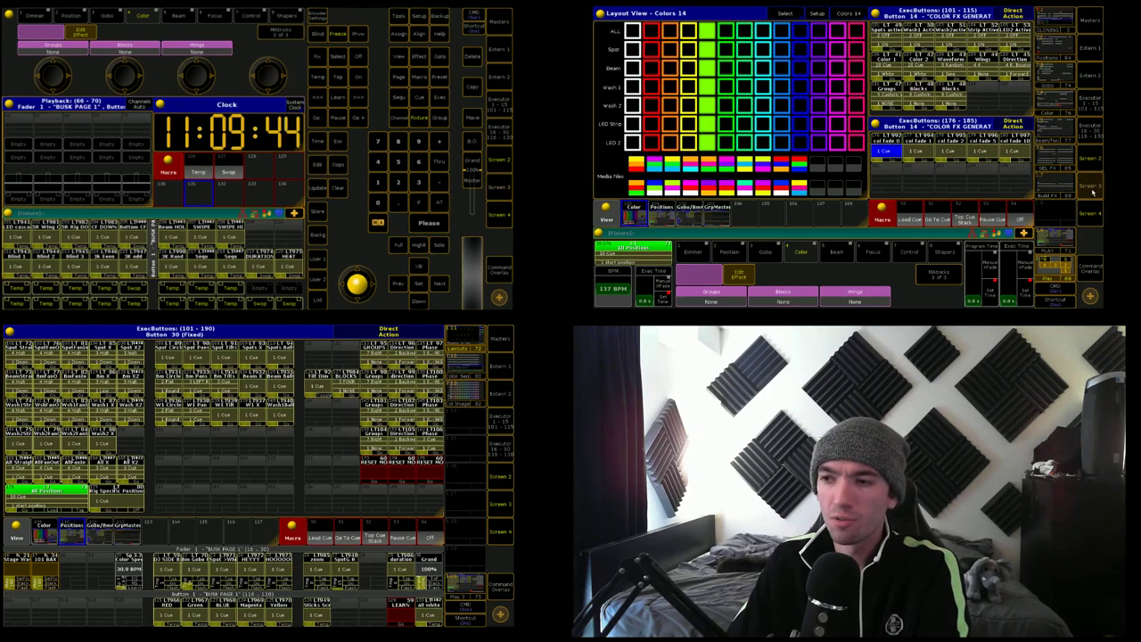
pyautogui.click(506, 586)
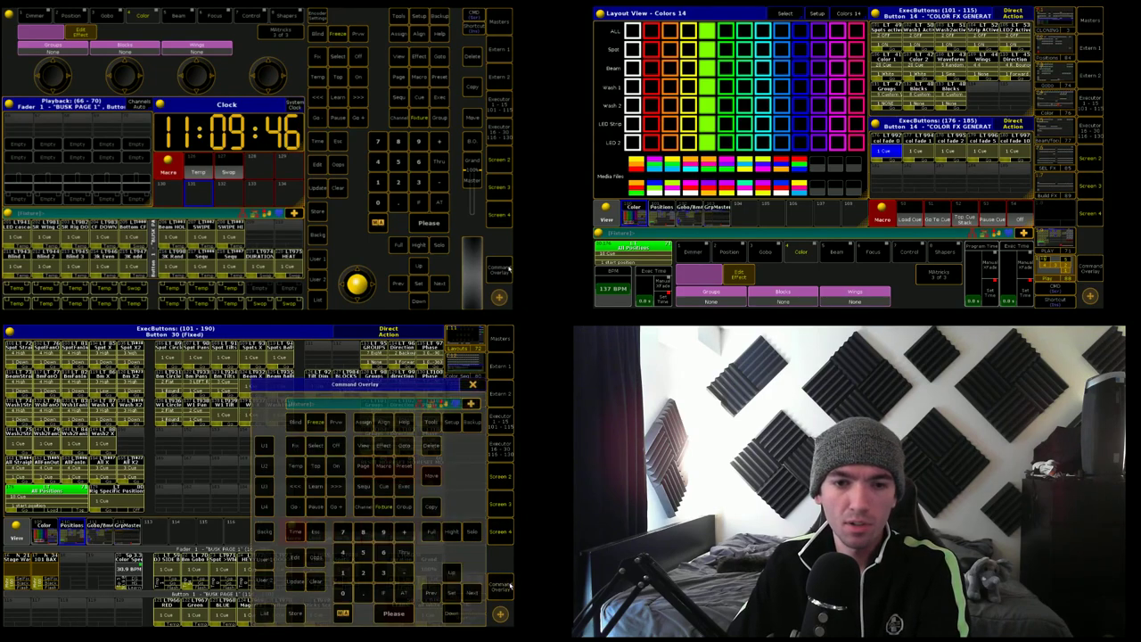
pyautogui.click(473, 385)
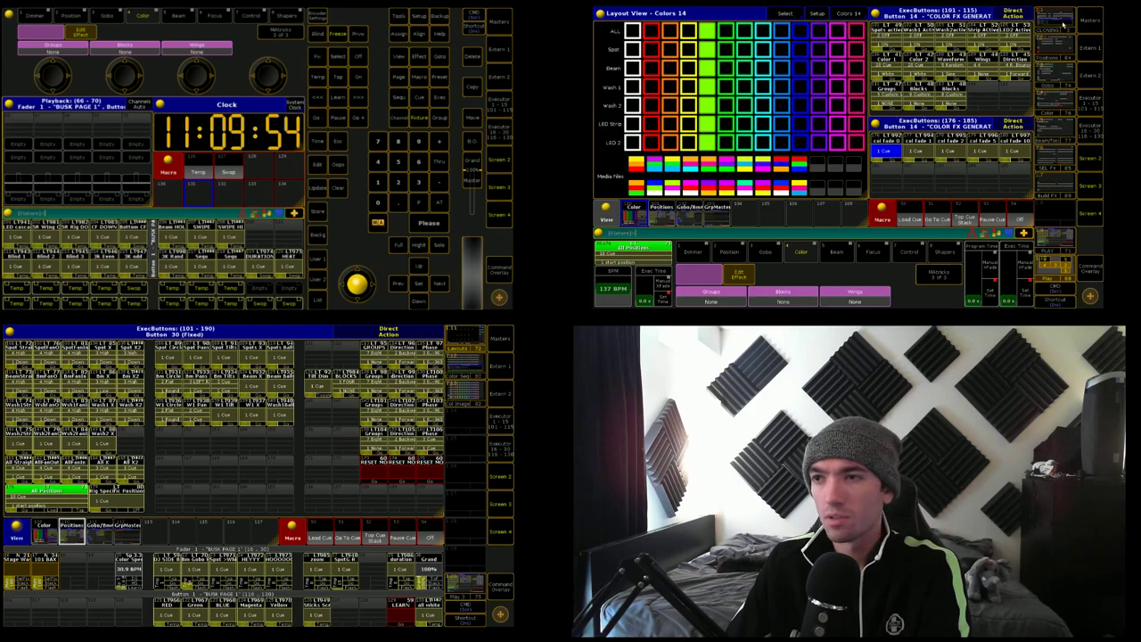
# Step: Open Setup, move its window to another screen and back to screen 1, and close the command overlay
pyautogui.click(1091, 266)
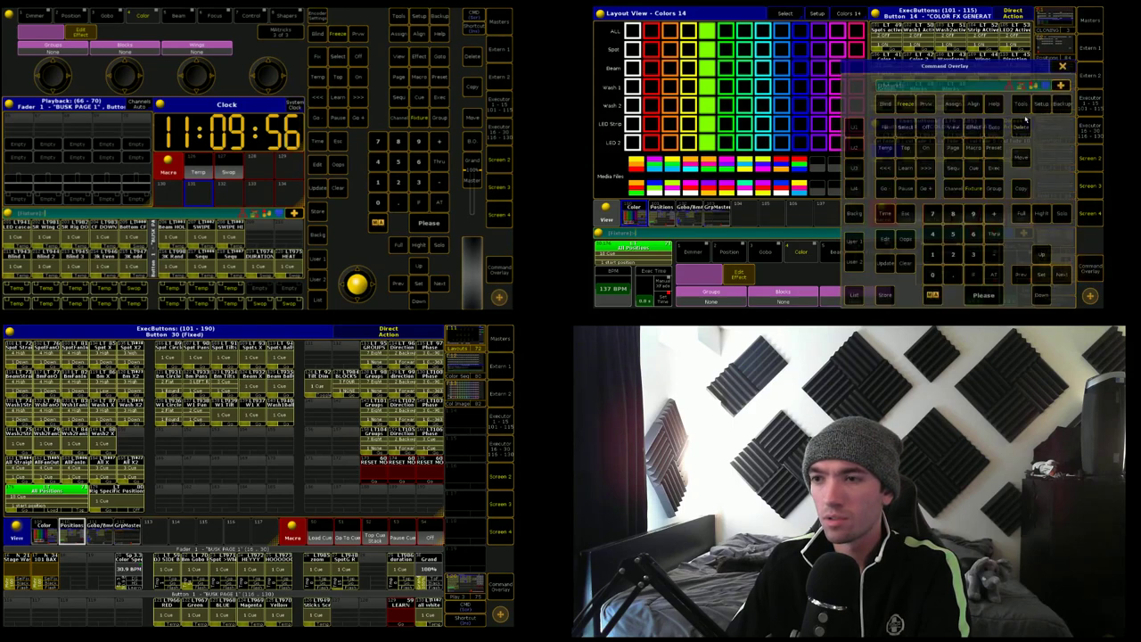
pyautogui.click(1041, 105)
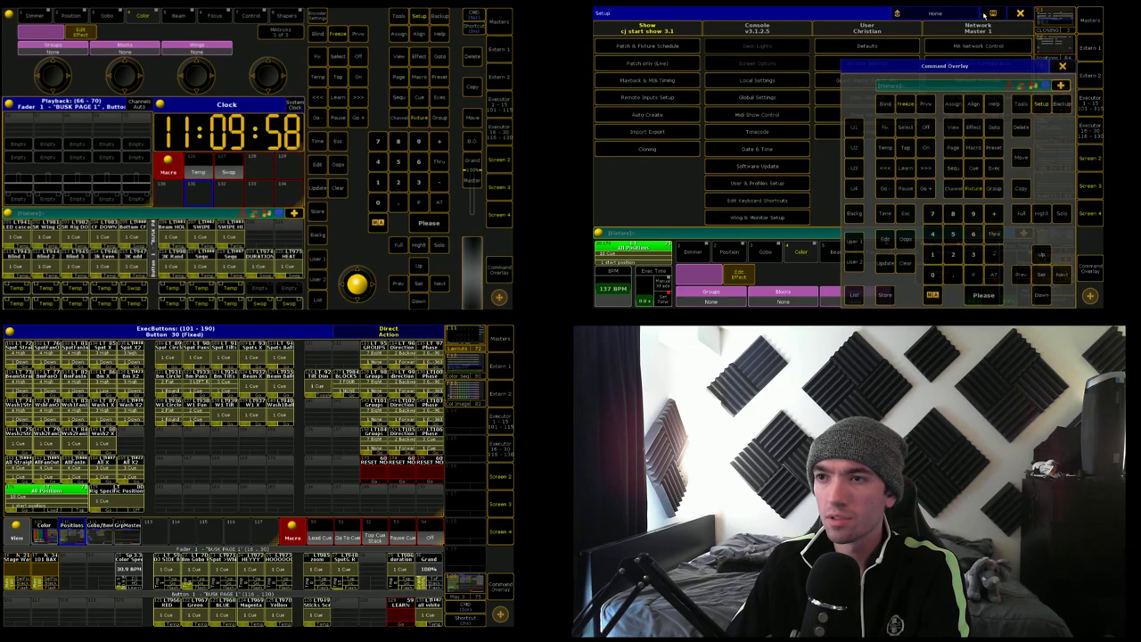
pyautogui.click(992, 14)
pyautogui.click(980, 100)
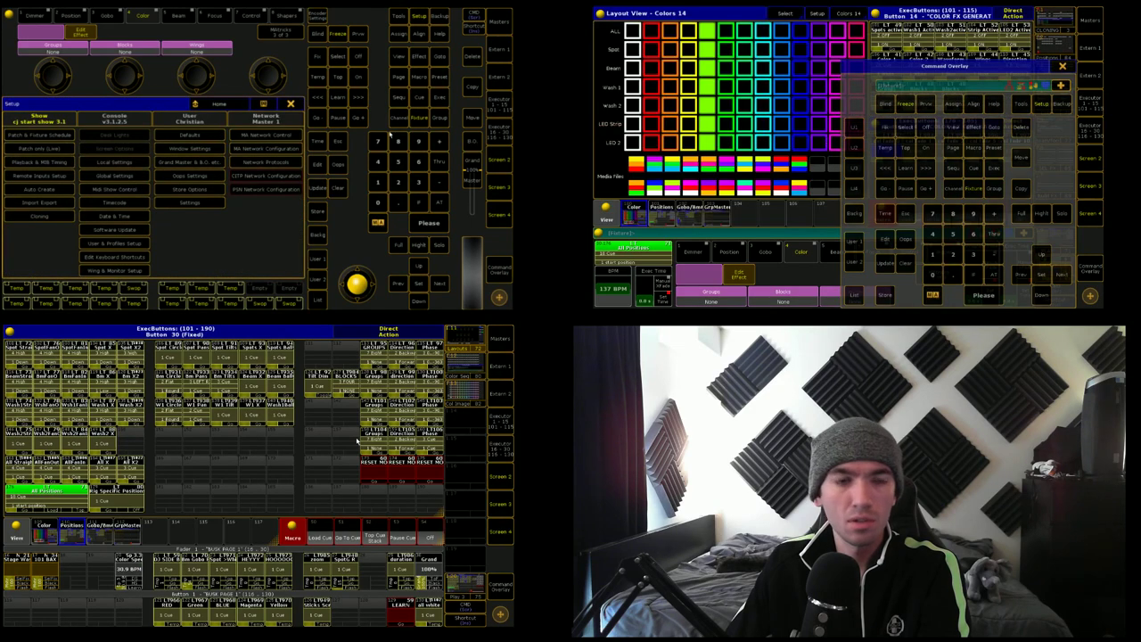
pyautogui.click(263, 104)
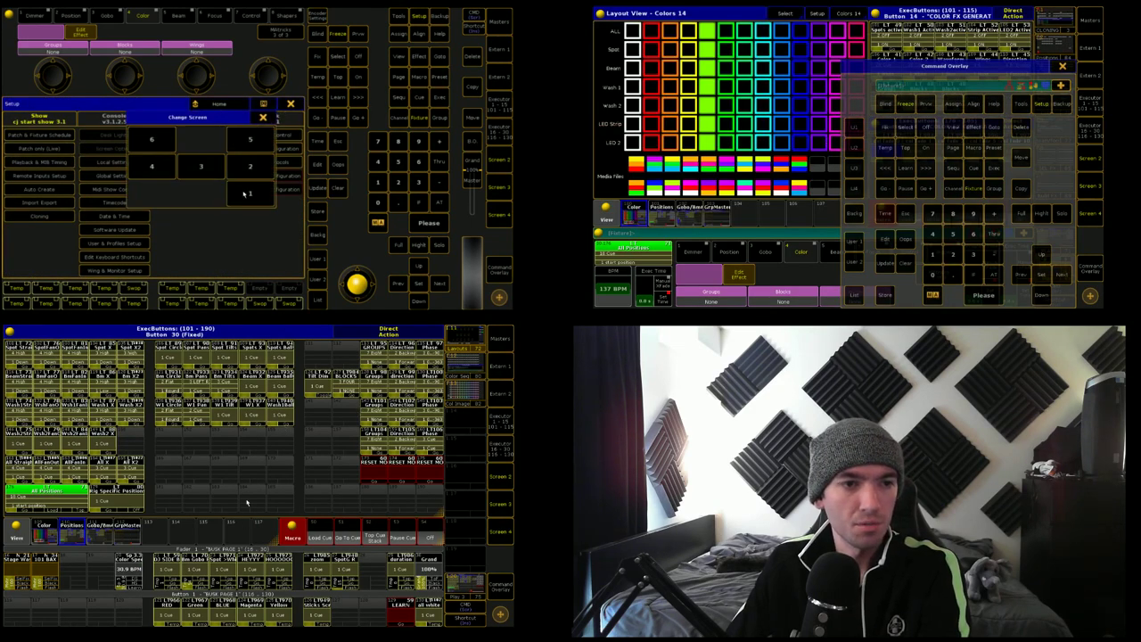
pyautogui.click(248, 192)
pyautogui.click(1062, 66)
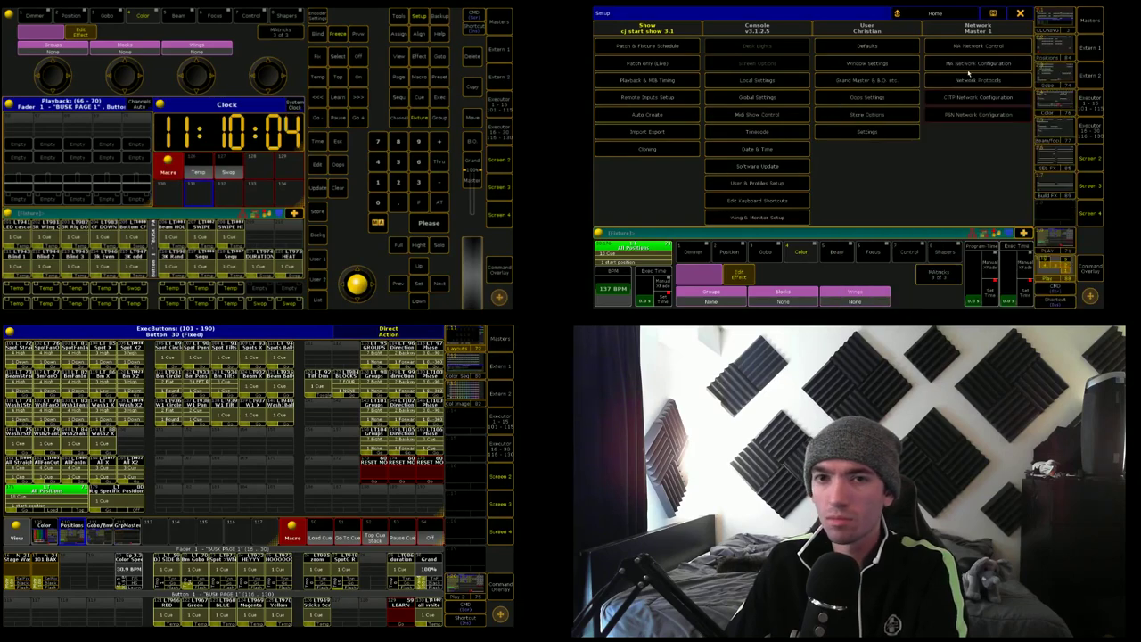
# Step: Browse the saved show files in the backup's Load Show list and exit without loading one
pyautogui.click(440, 16)
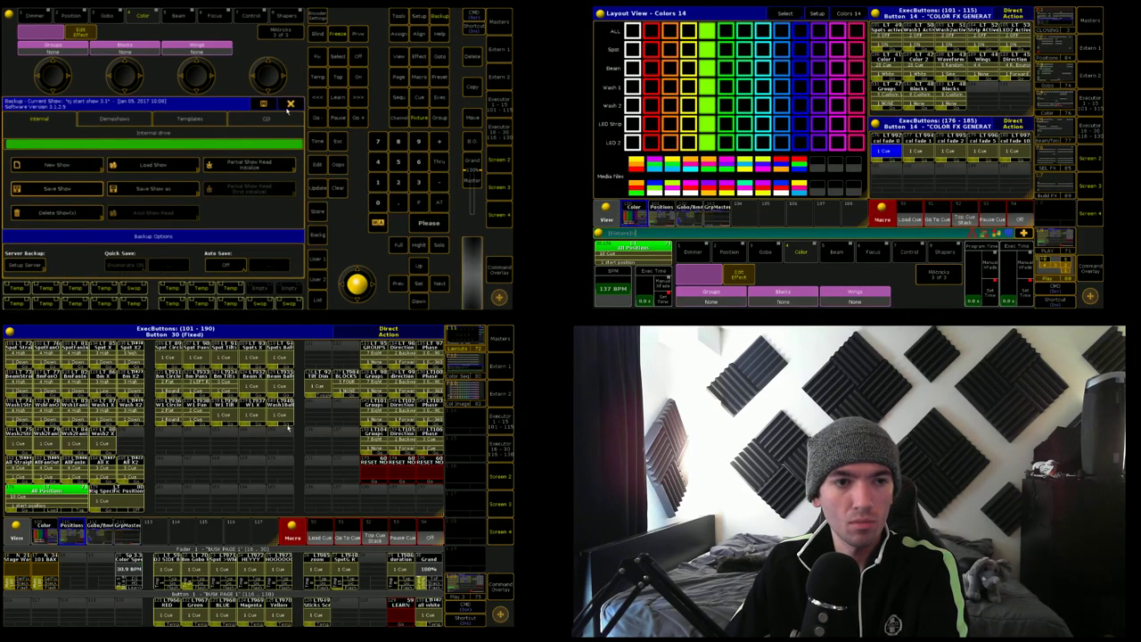
pyautogui.click(185, 168)
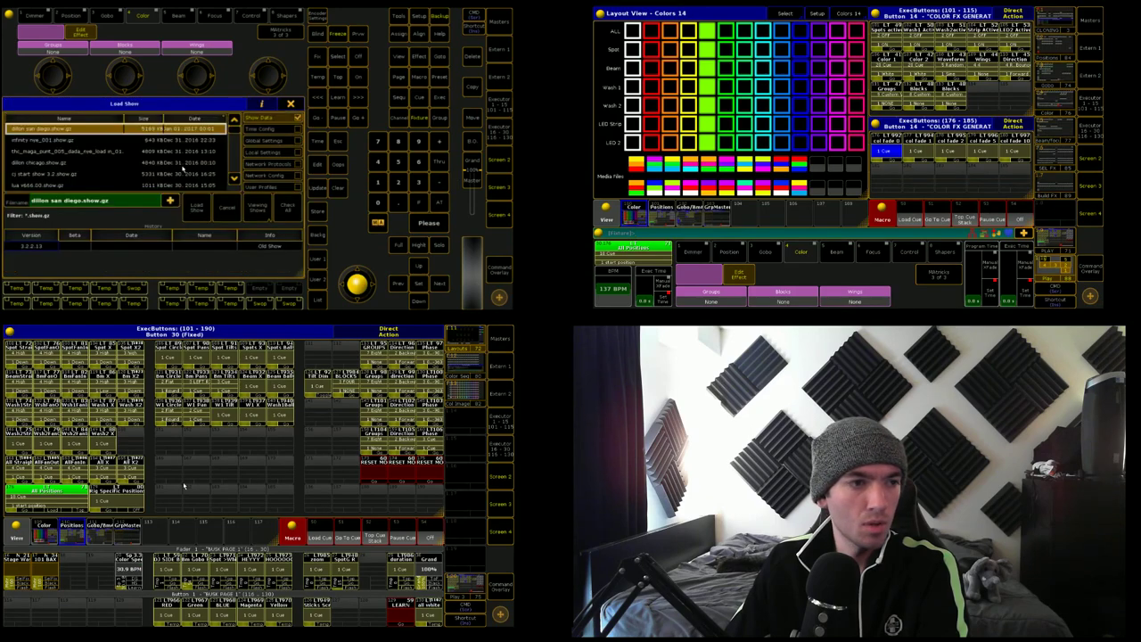
pyautogui.scroll(-8, 234, 141)
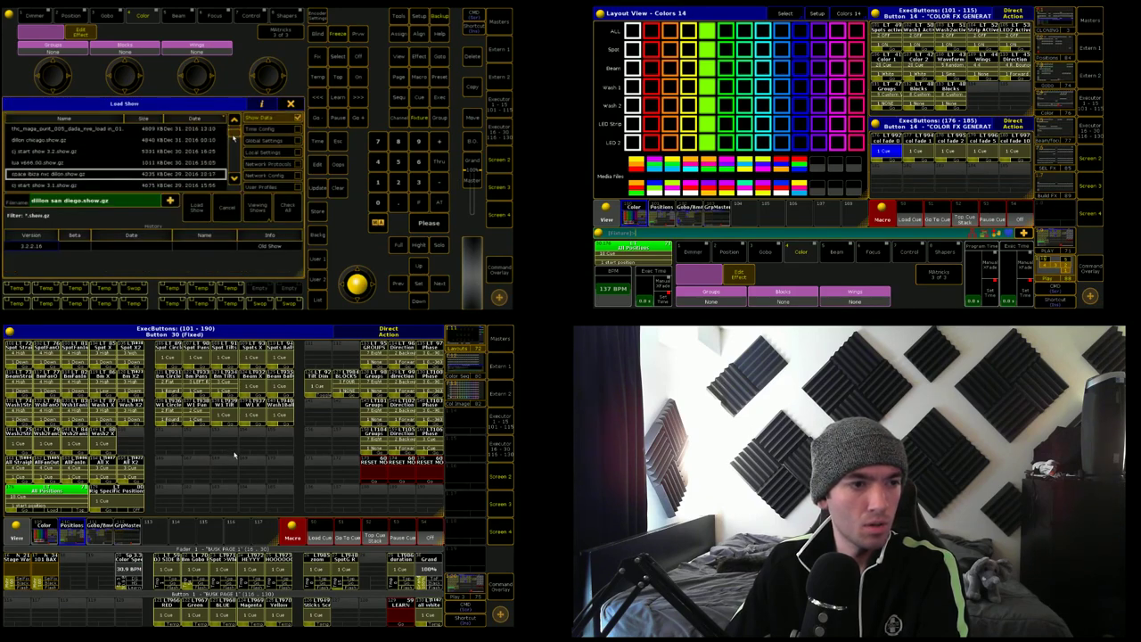
pyautogui.moveTo(234, 139); pyautogui.dragTo(235, 131)
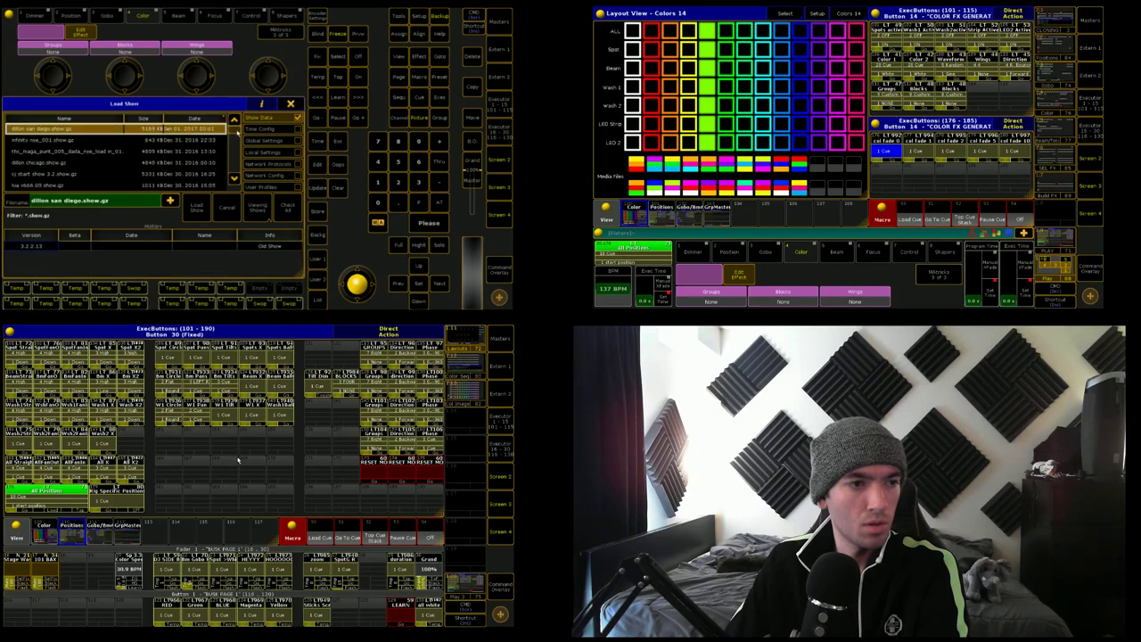
pyautogui.click(290, 104)
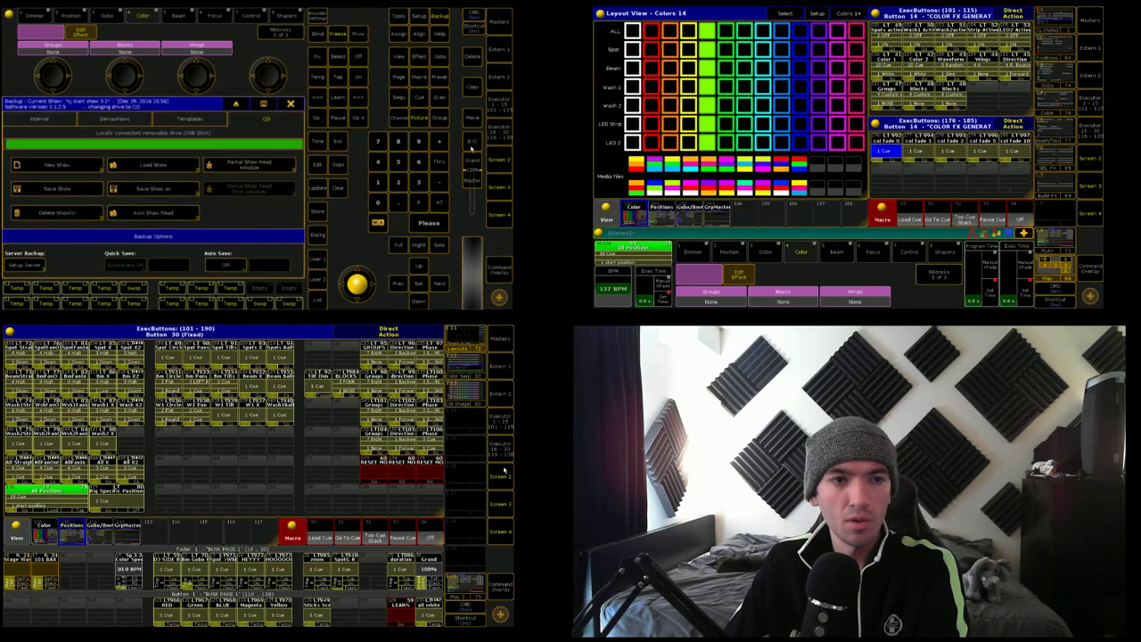
pyautogui.click(291, 104)
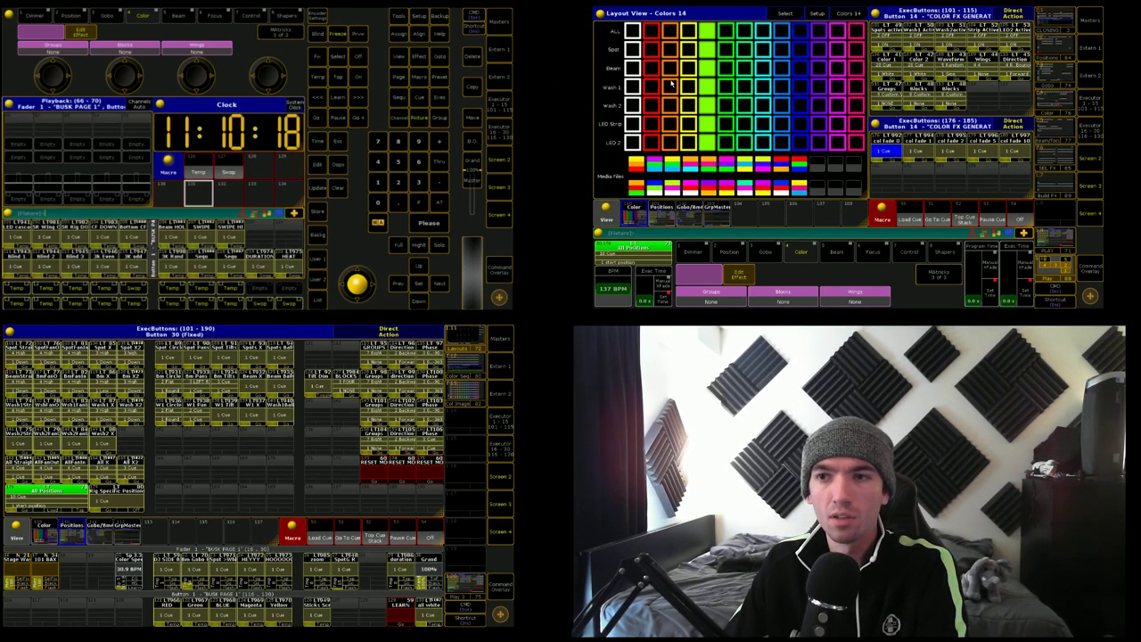
# Step: In the Patch & Fixture Schedule, renumber the channel IDs of all Generic Blinders fixtures starting from 10001
pyautogui.click(419, 17)
pyautogui.click(695, 52)
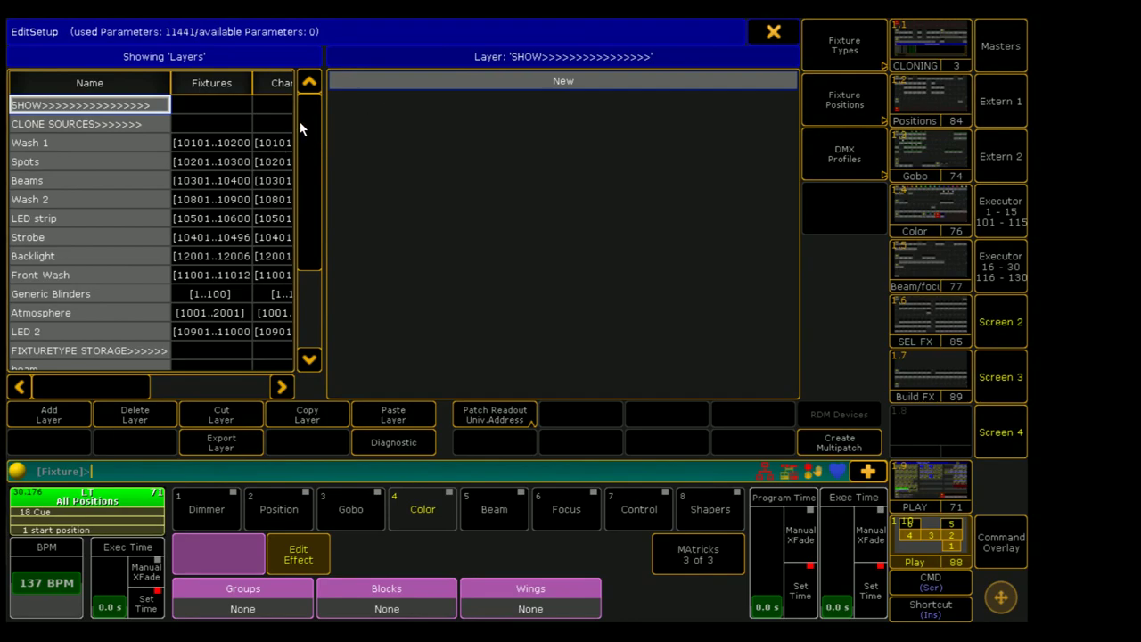
pyautogui.moveTo(303, 129)
pyautogui.mouseDown()
pyautogui.moveTo(304, 223)
pyautogui.moveTo(315, 113)
pyautogui.mouseUp()
pyautogui.click(223, 297)
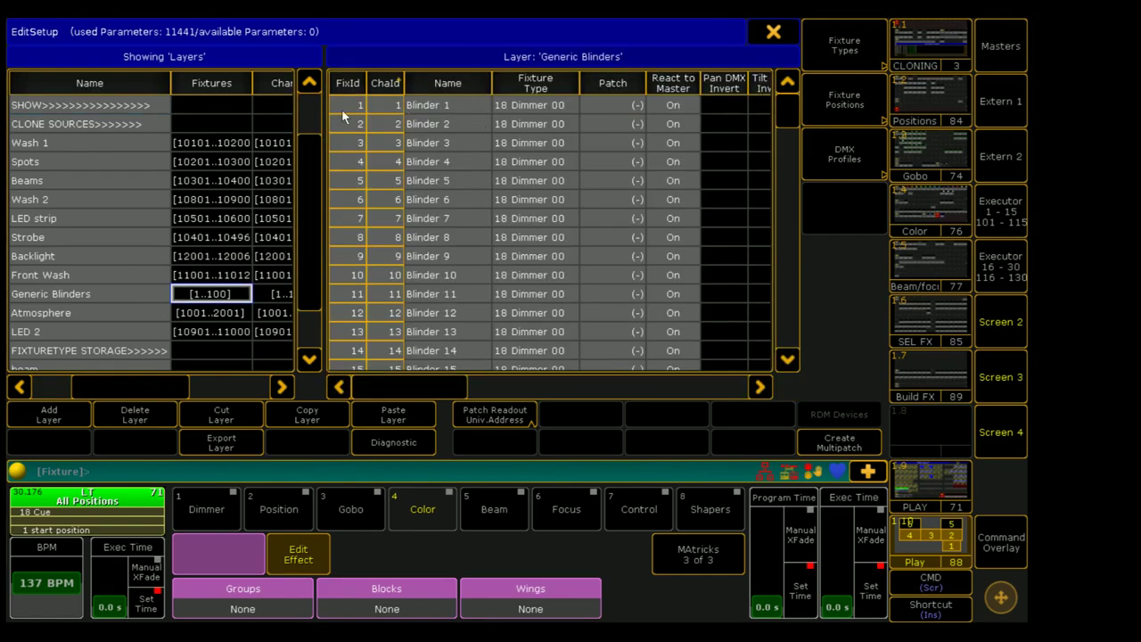
pyautogui.moveTo(391, 180); pyautogui.dragTo(390, 367)
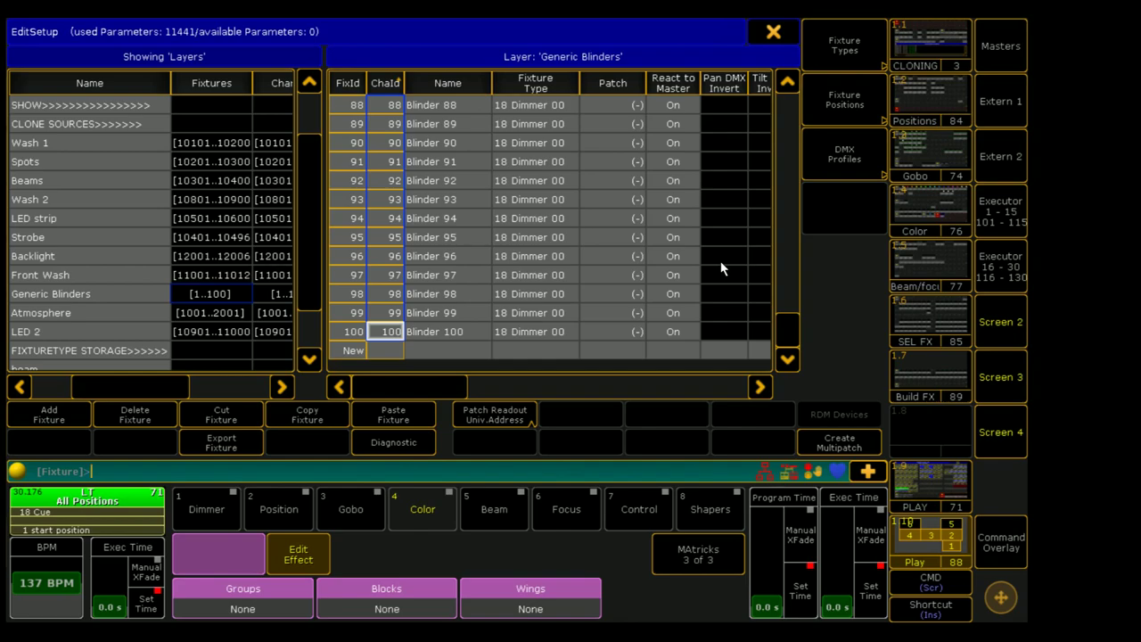
pyautogui.write('10001')
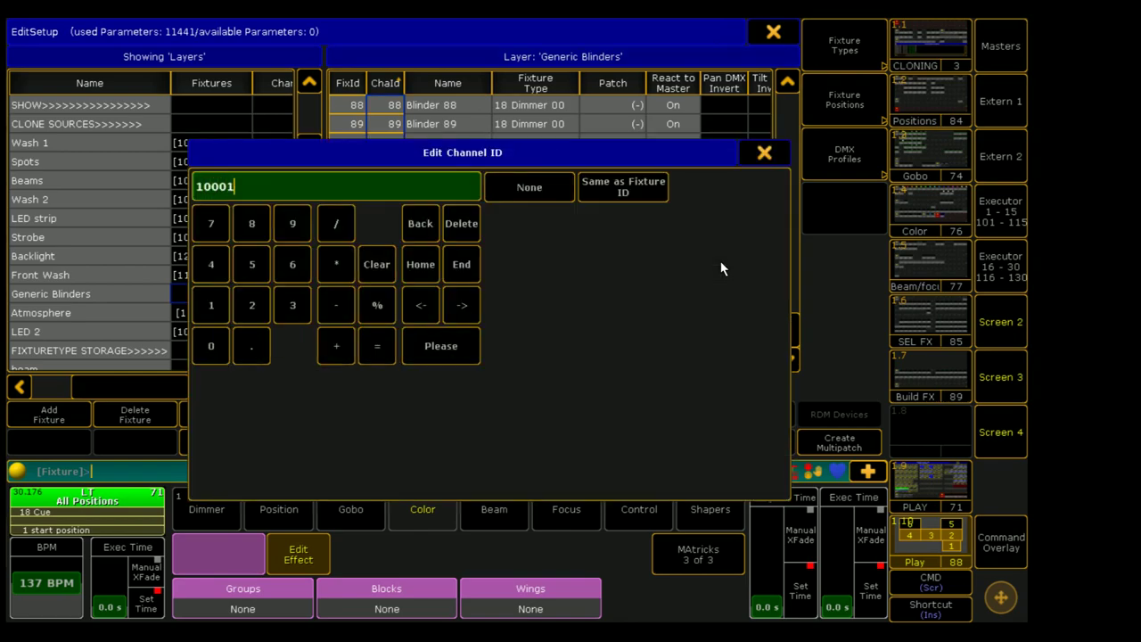
pyautogui.press('Return')
# Step: Set the fixture IDs of all Generic Blinders to be the same as their channel IDs
pyautogui.click(339, 85)
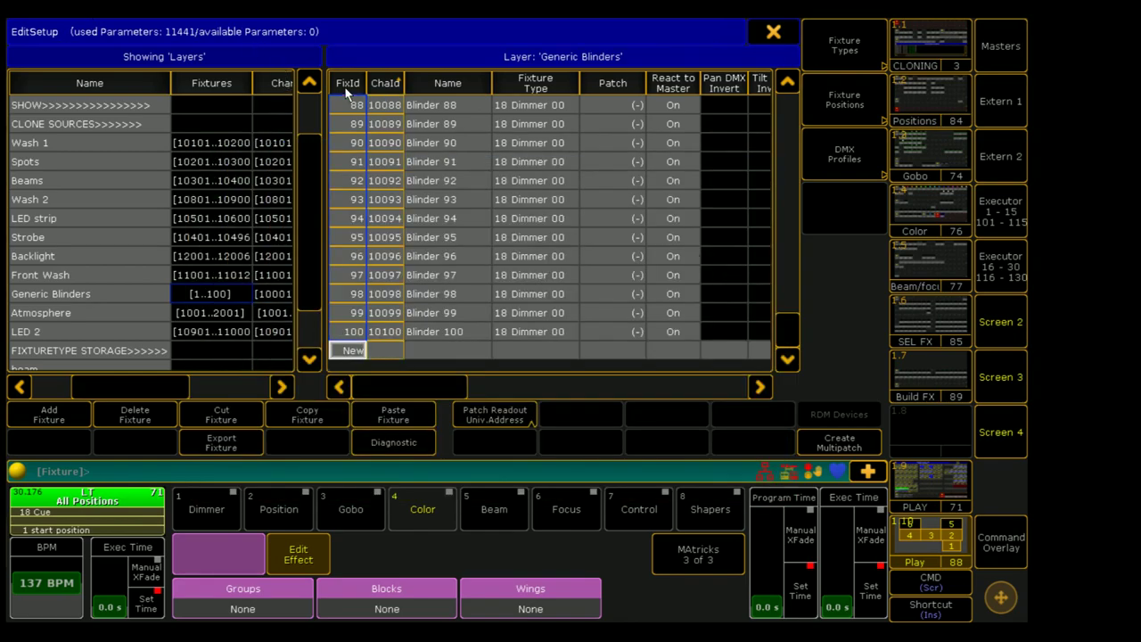
pyautogui.press('Return')
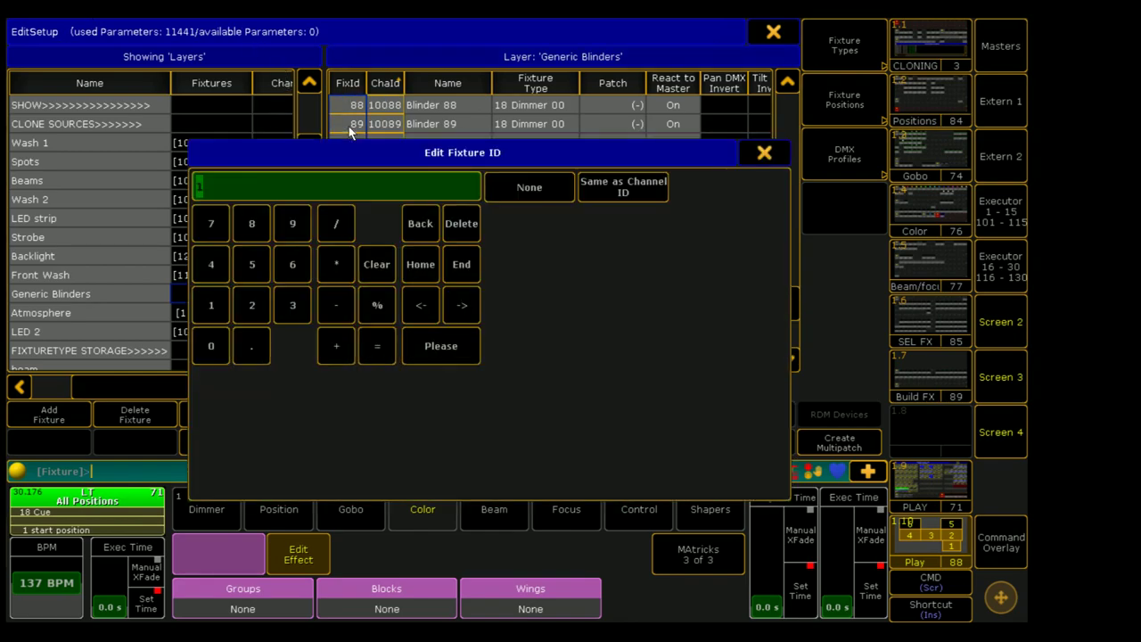
pyautogui.click(654, 182)
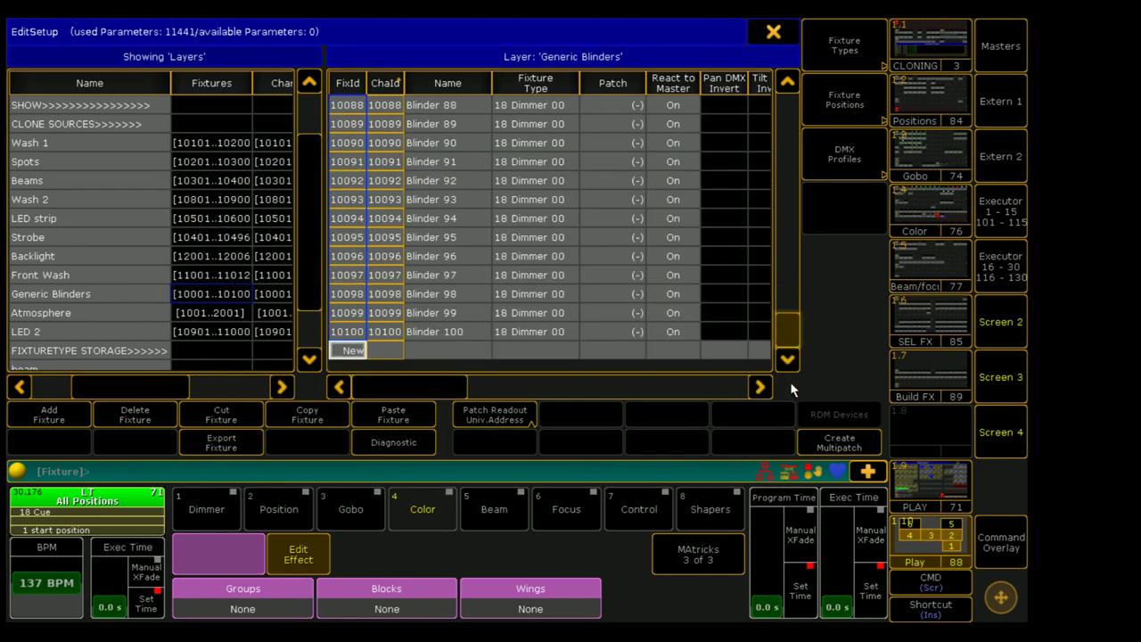
# Step: Widen the layer list and examine the ID ranges, fixture types and patch of the Wash 2, Spots and Wash 1 layers
pyautogui.scroll(5, 479, 159)
pyautogui.click(212, 198)
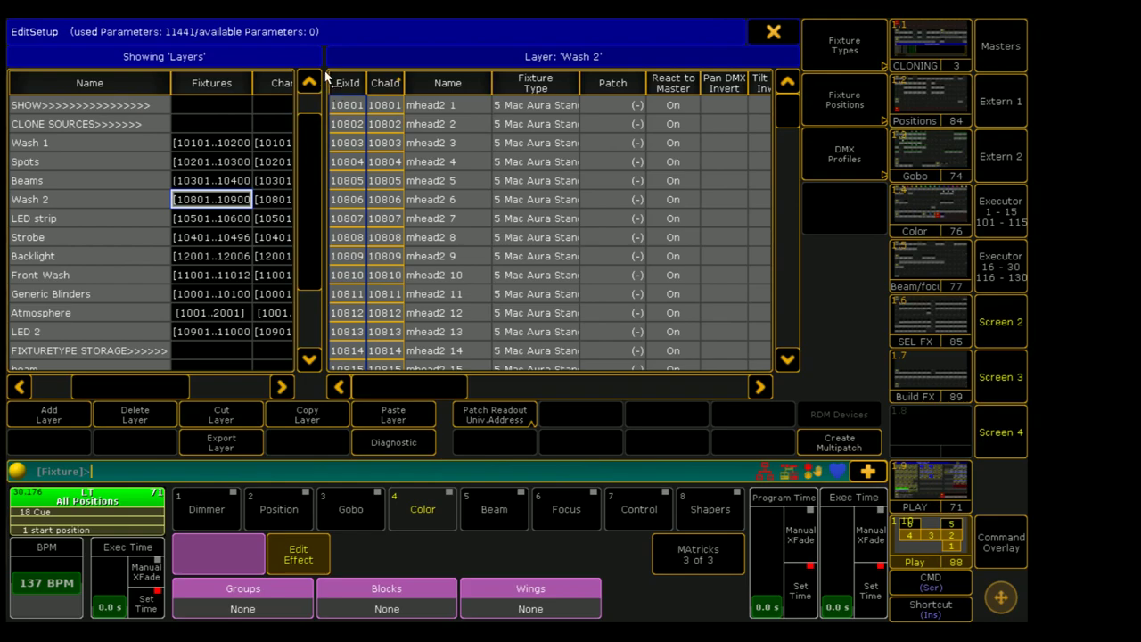
pyautogui.moveTo(323, 86); pyautogui.dragTo(375, 87)
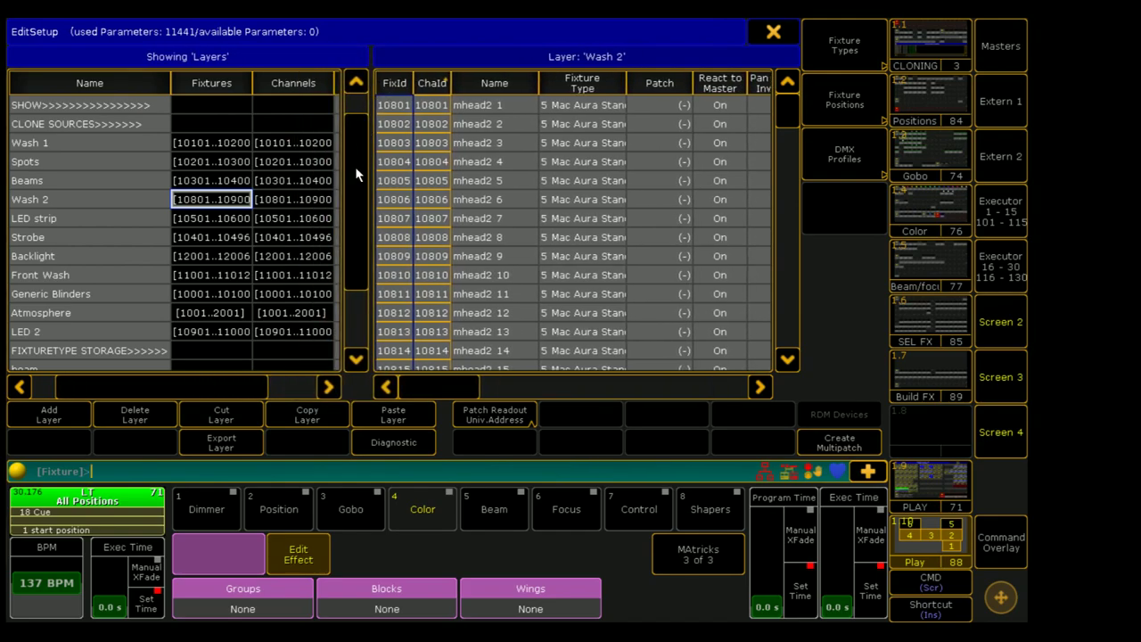
pyautogui.click(218, 160)
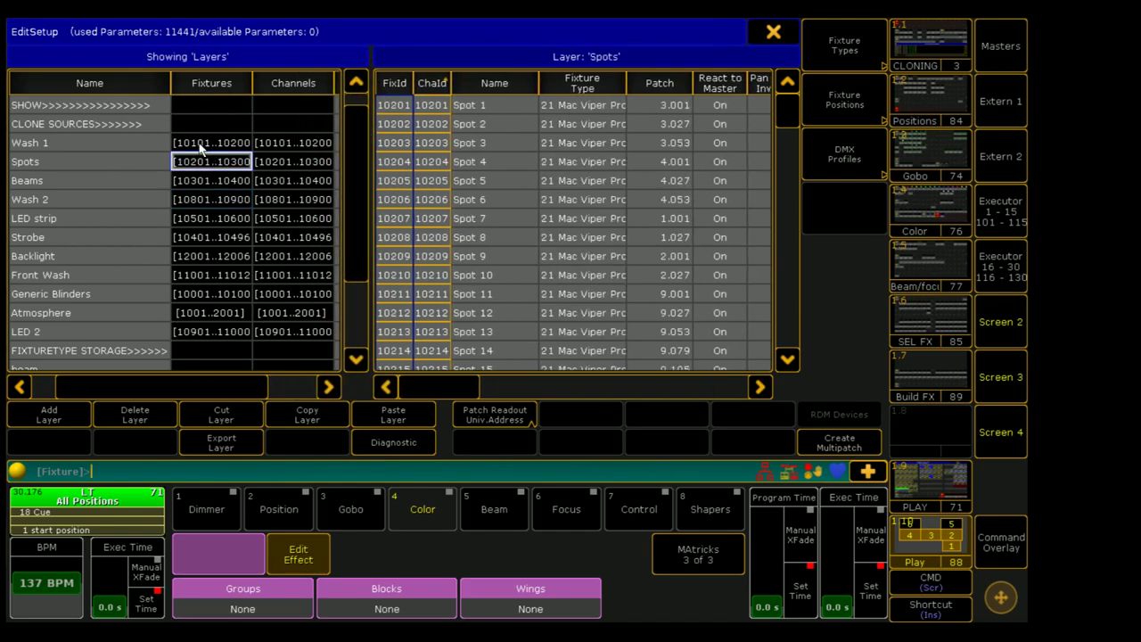
pyautogui.click(200, 145)
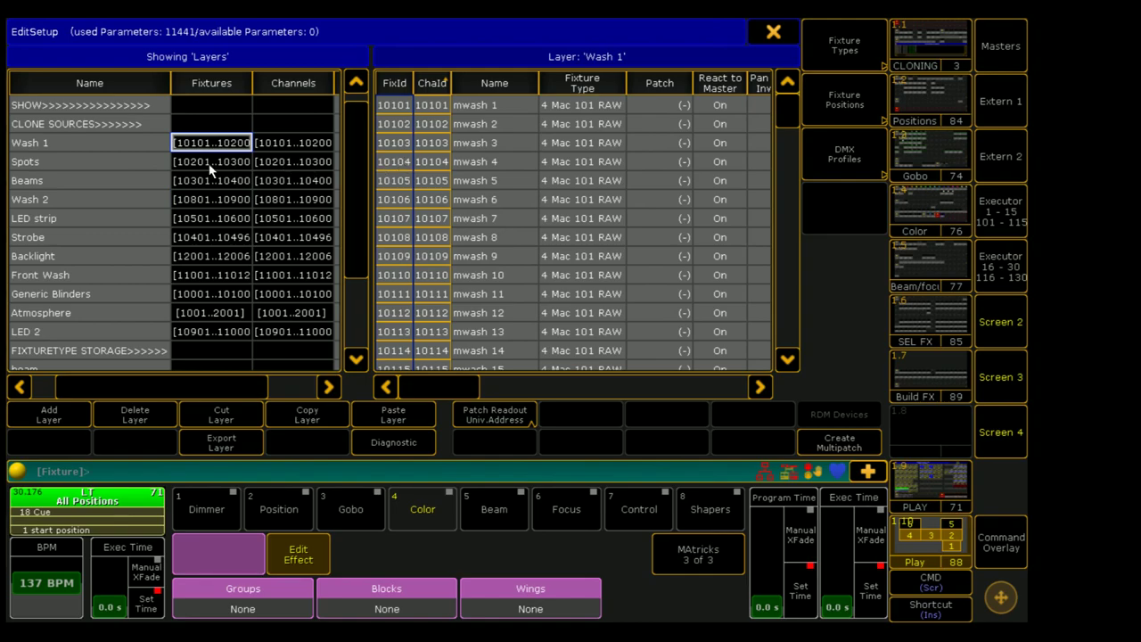
pyautogui.moveTo(787, 115)
pyautogui.mouseDown()
pyautogui.moveTo(787, 189)
pyautogui.moveTo(786, 106)
pyautogui.mouseUp()
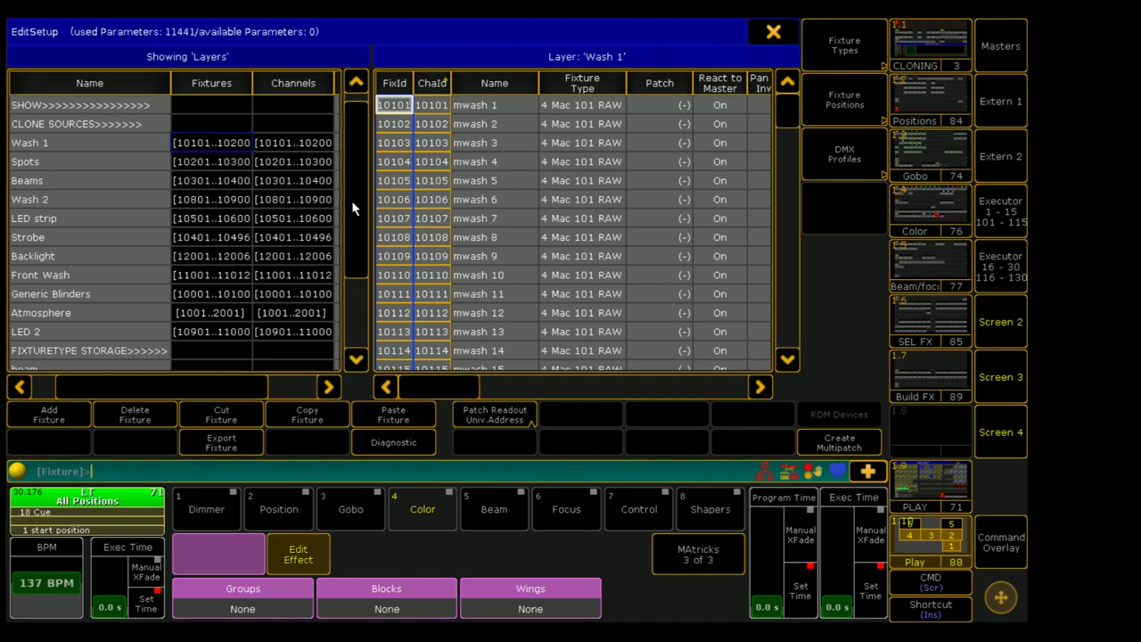
pyautogui.moveTo(346, 189); pyautogui.dragTo(353, 121)
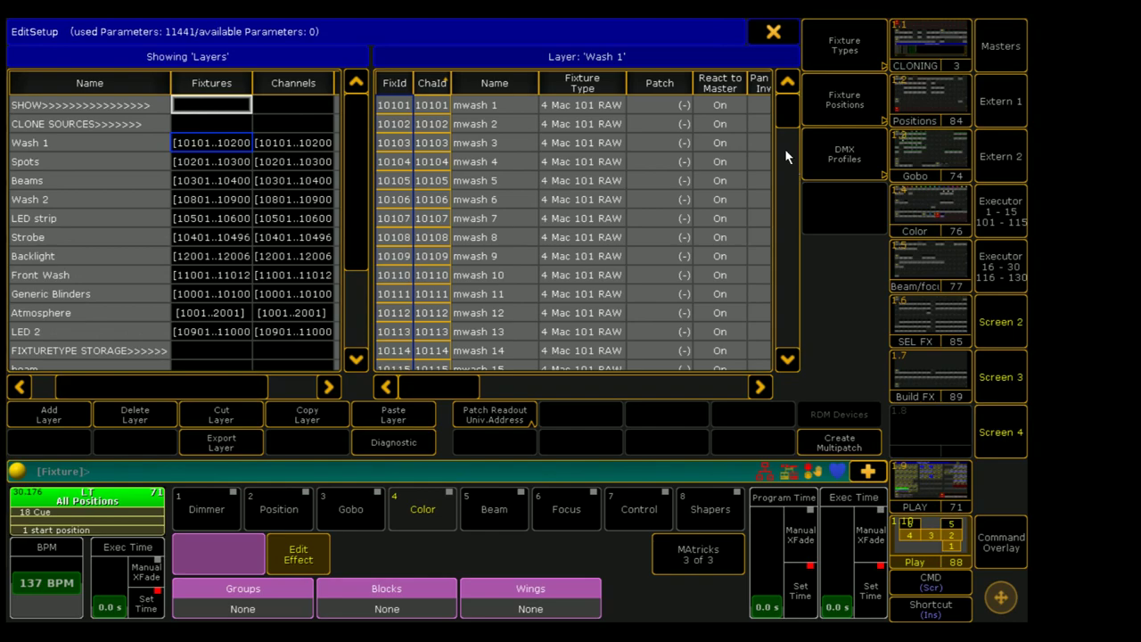
pyautogui.click(673, 150)
pyautogui.click(787, 82)
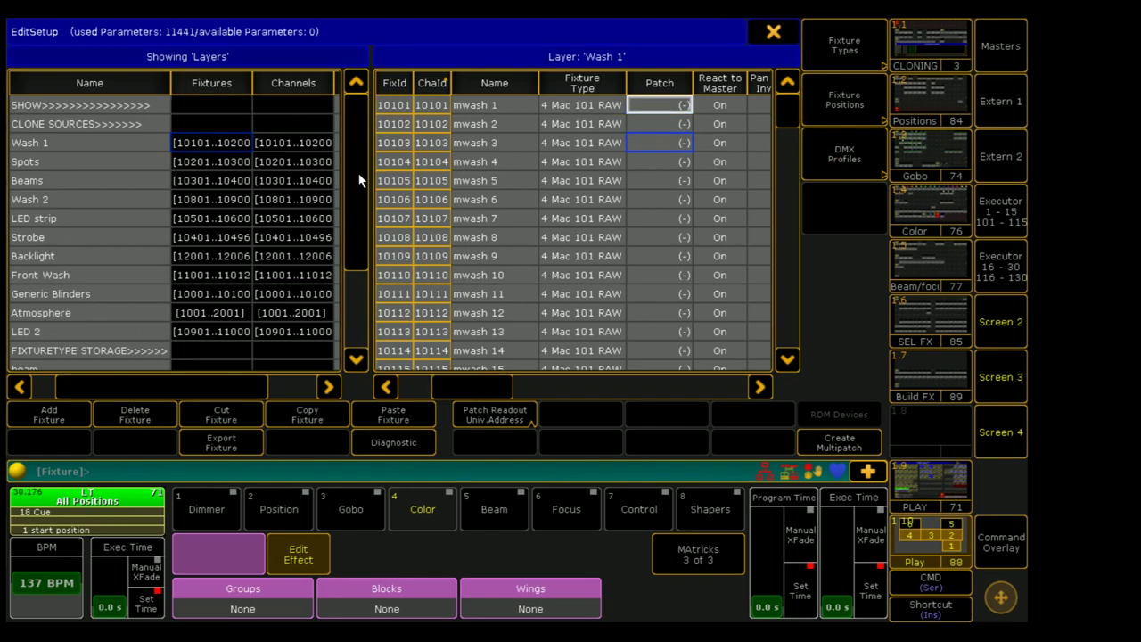
# Step: Examine how the SHOW, CLONE SOURCES and FIXTURETYPE STORAGE divider layers organise the layer list
pyautogui.moveTo(359, 180); pyautogui.dragTo(360, 270)
pyautogui.click(230, 240)
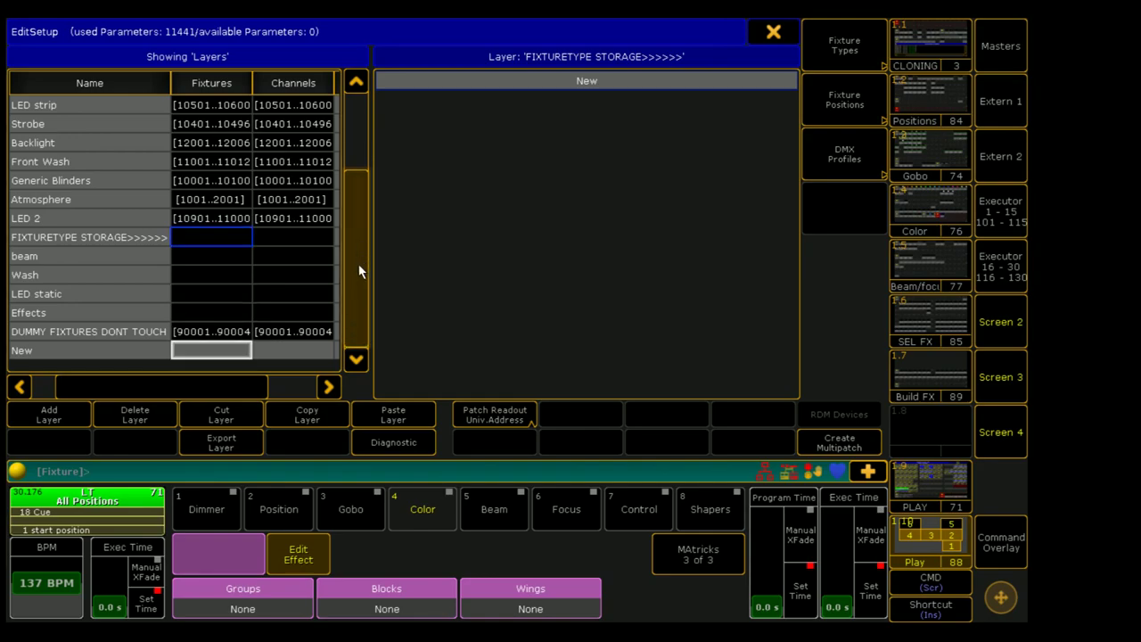
pyautogui.moveTo(356, 324); pyautogui.dragTo(356, 239)
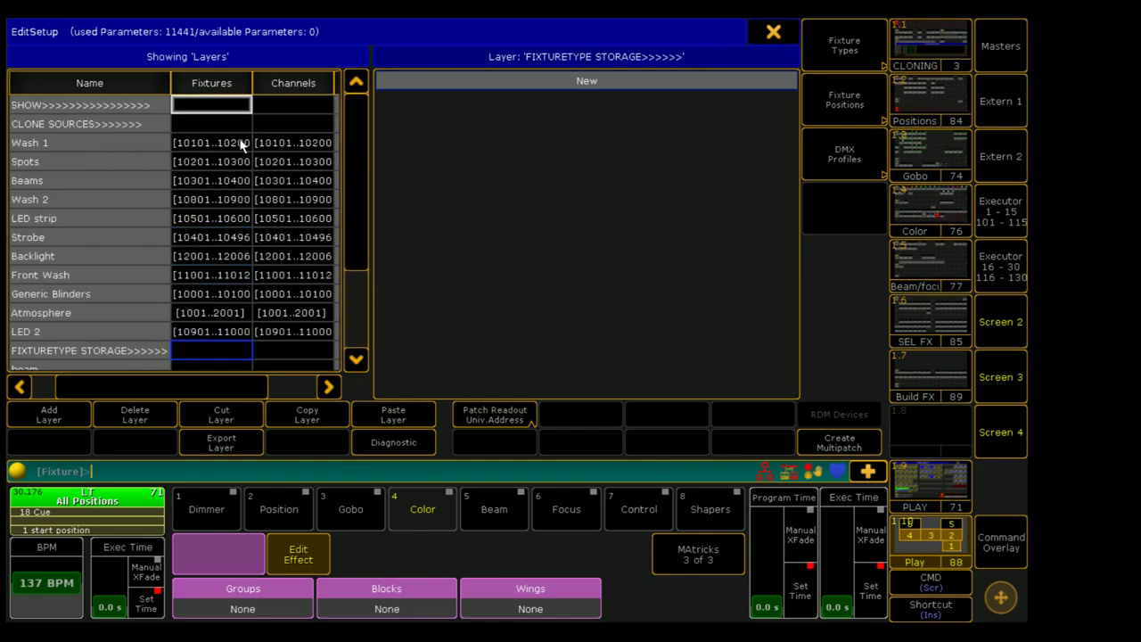
pyautogui.click(62, 140)
pyautogui.click(115, 123)
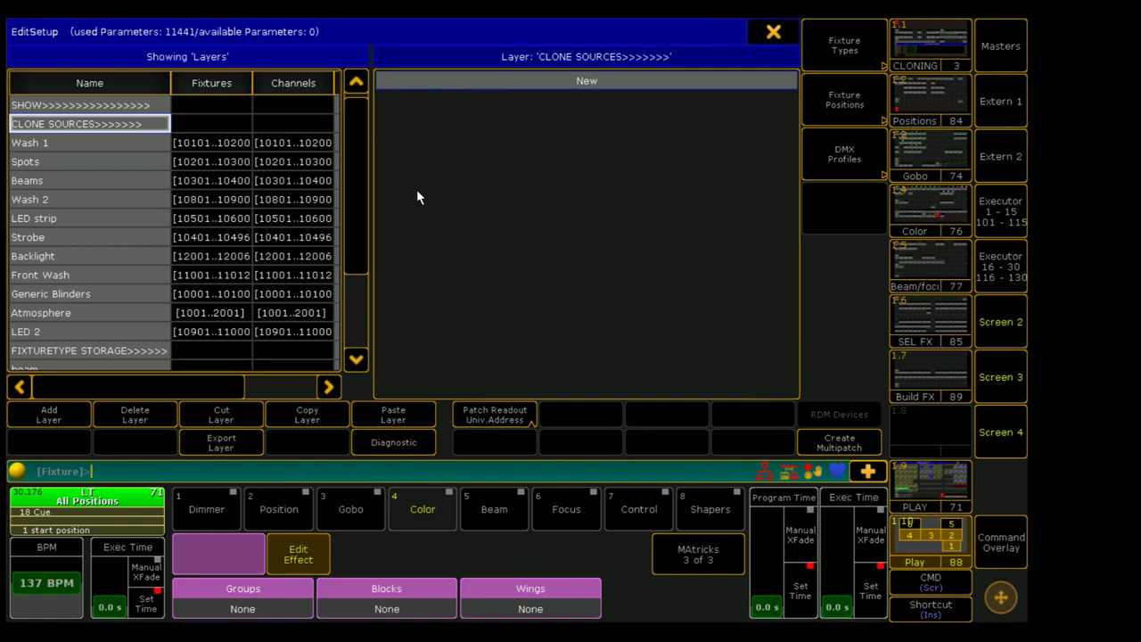
pyautogui.moveTo(353, 165); pyautogui.dragTo(358, 108)
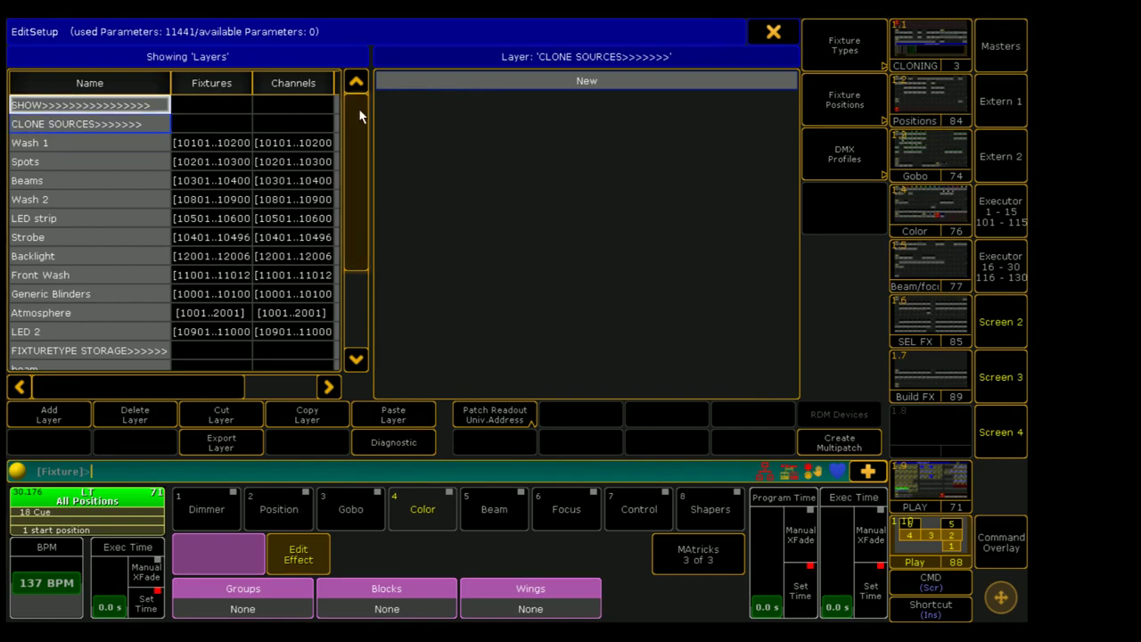
pyautogui.click(98, 113)
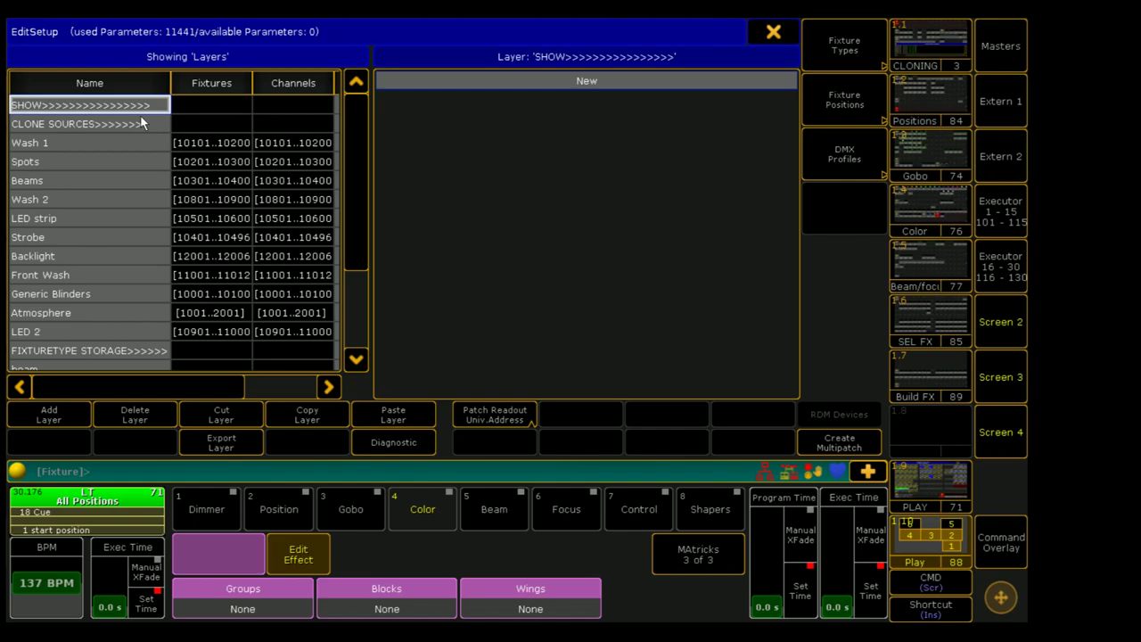
pyautogui.click(53, 125)
pyautogui.click(114, 353)
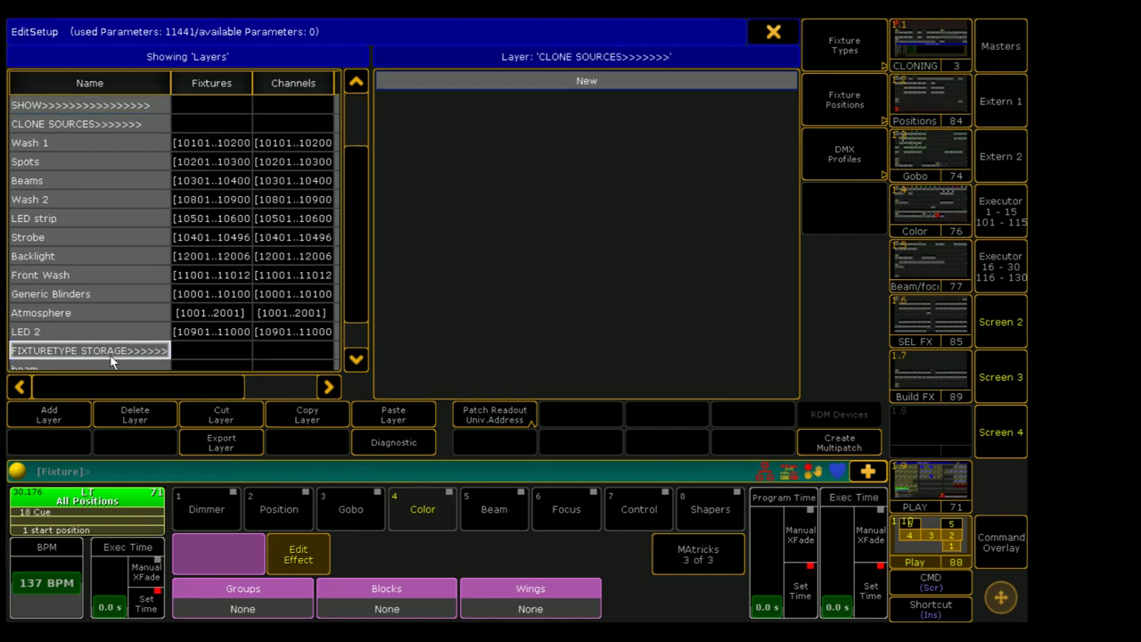
pyautogui.moveTo(344, 255)
pyautogui.mouseDown()
pyautogui.moveTo(363, 331)
pyautogui.moveTo(255, 158)
pyautogui.mouseUp()
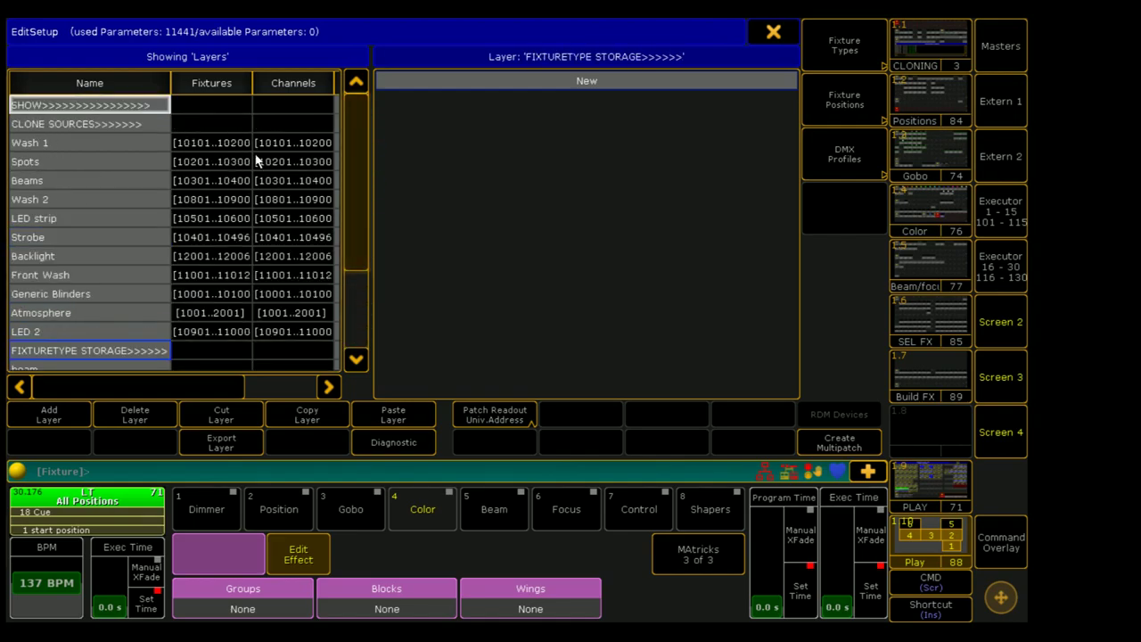
# Step: Examine the ID ranges and fixtures of the clone source layers, from Wash 1 through Atmosphere
pyautogui.click(110, 124)
pyautogui.click(114, 110)
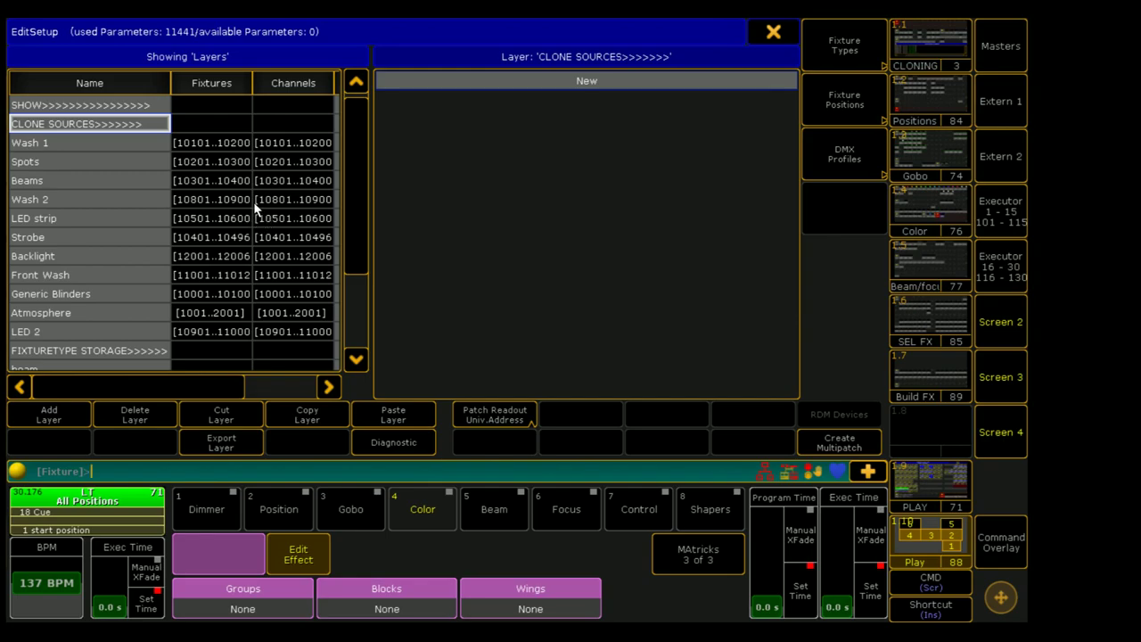
pyautogui.click(215, 156)
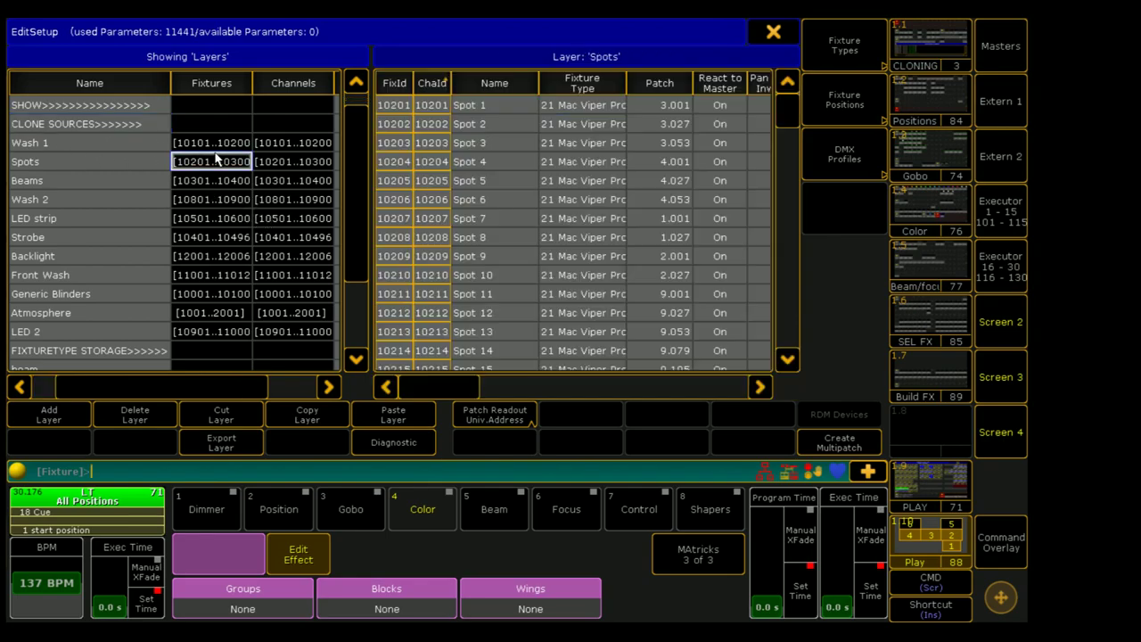
pyautogui.click(191, 147)
pyautogui.click(97, 129)
pyautogui.click(101, 140)
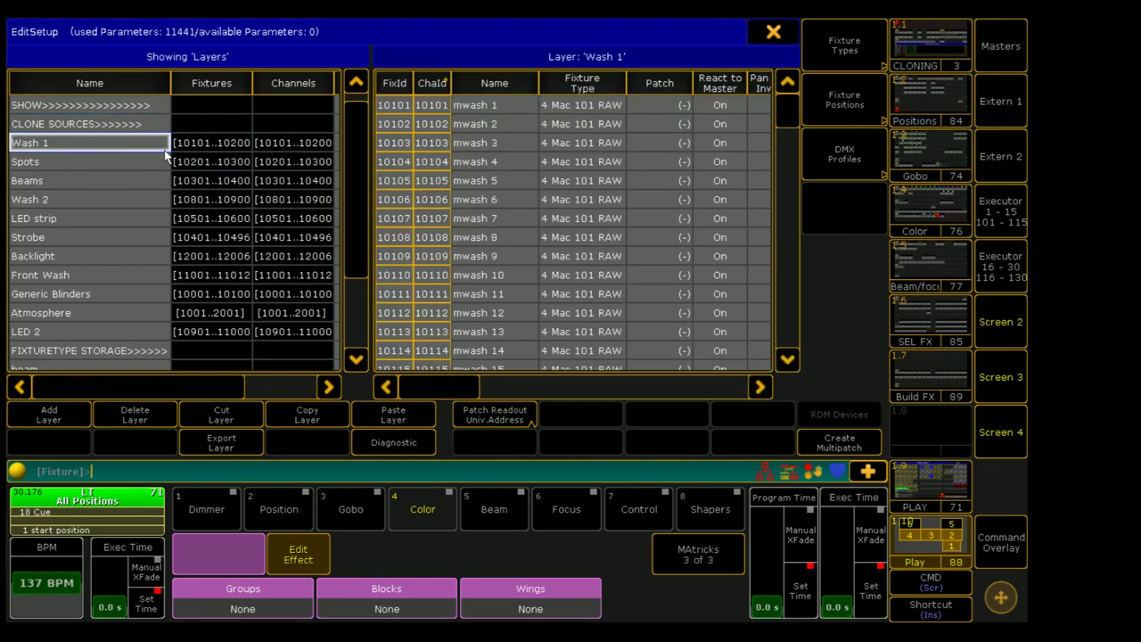
pyautogui.click(195, 149)
pyautogui.click(179, 163)
pyautogui.click(211, 182)
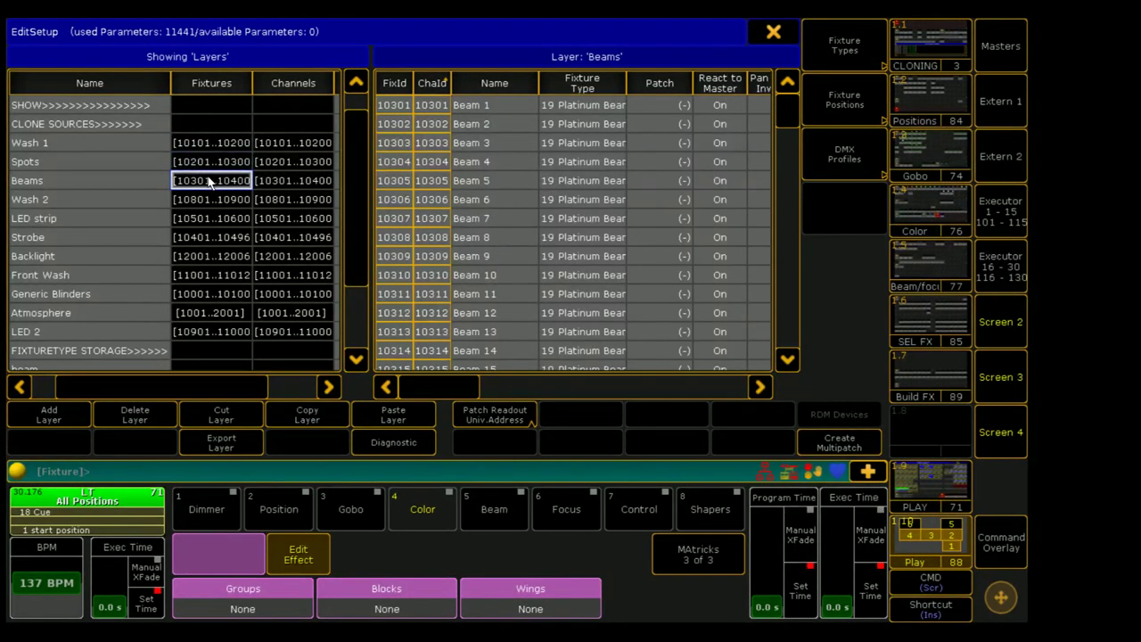
pyautogui.click(213, 199)
pyautogui.click(218, 220)
pyautogui.click(216, 238)
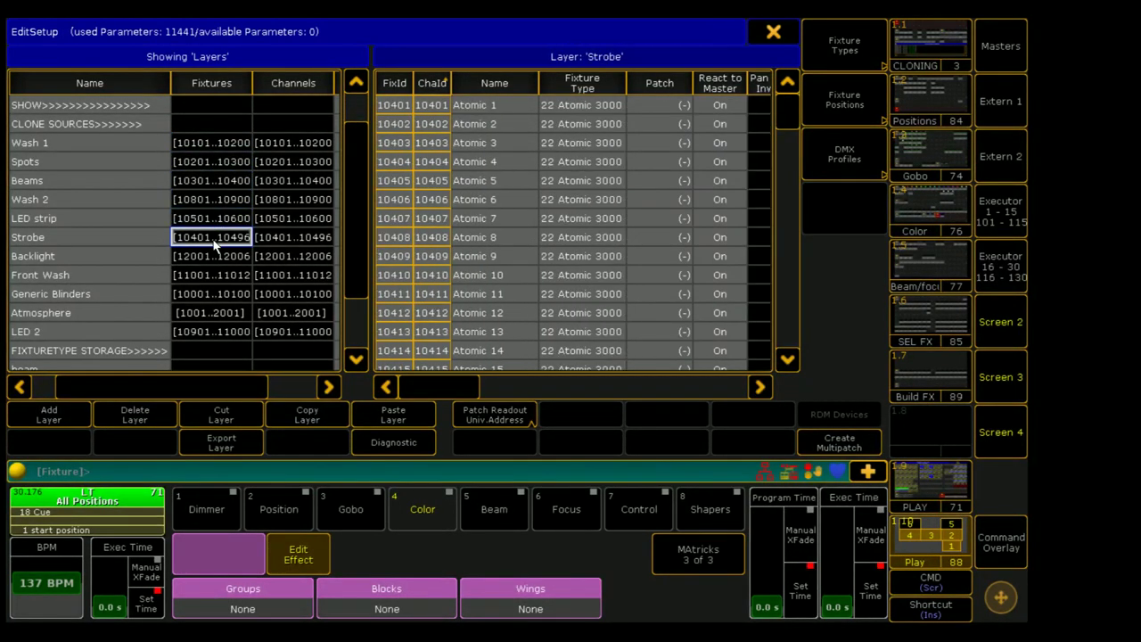
pyautogui.click(214, 257)
pyautogui.click(212, 277)
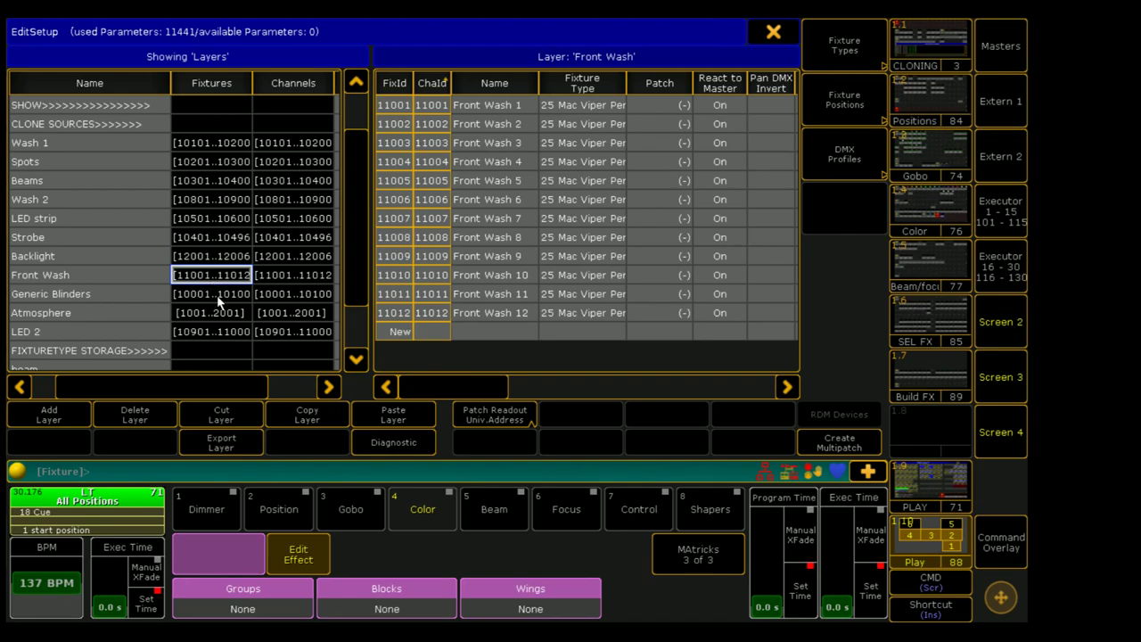
pyautogui.click(218, 295)
pyautogui.click(223, 321)
# Step: Widen the Fixture Type column and examine the fixture types of the Wash 1, Spots, Beams, Wash 2 and LED strip layers
pyautogui.click(54, 146)
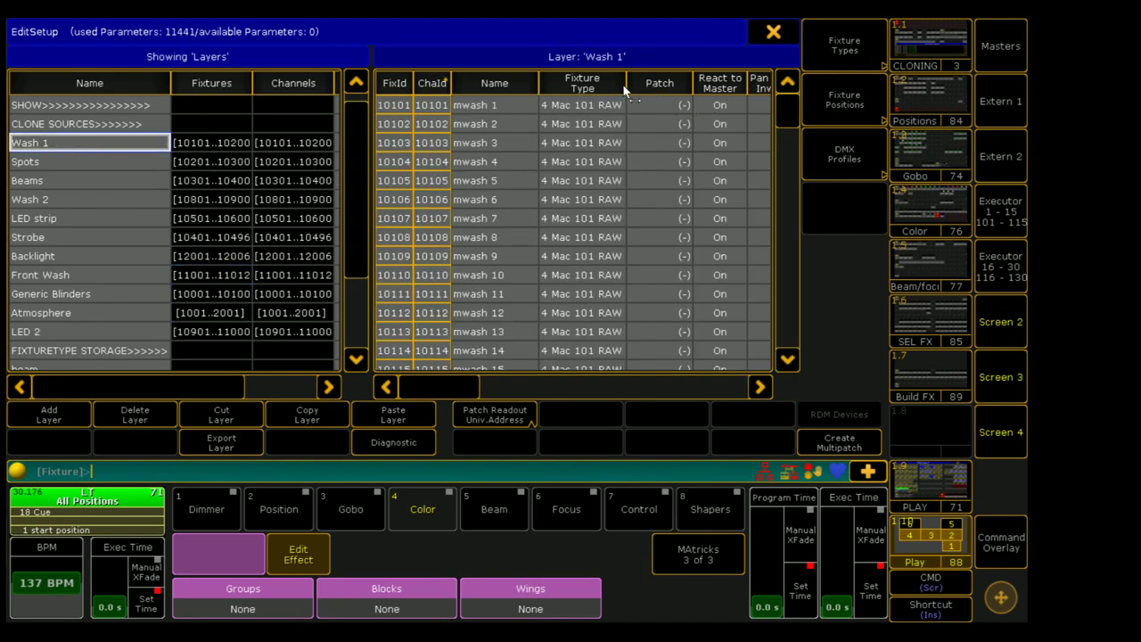
pyautogui.moveTo(625, 91); pyautogui.dragTo(689, 96)
pyautogui.click(61, 165)
pyautogui.click(52, 143)
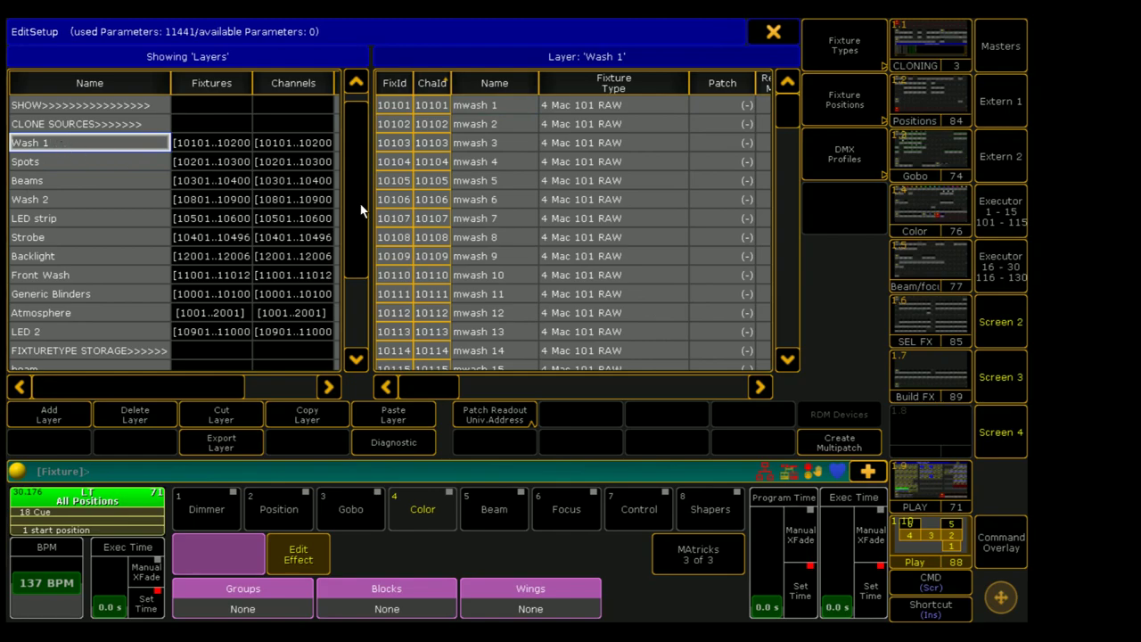
pyautogui.click(628, 104)
pyautogui.click(94, 165)
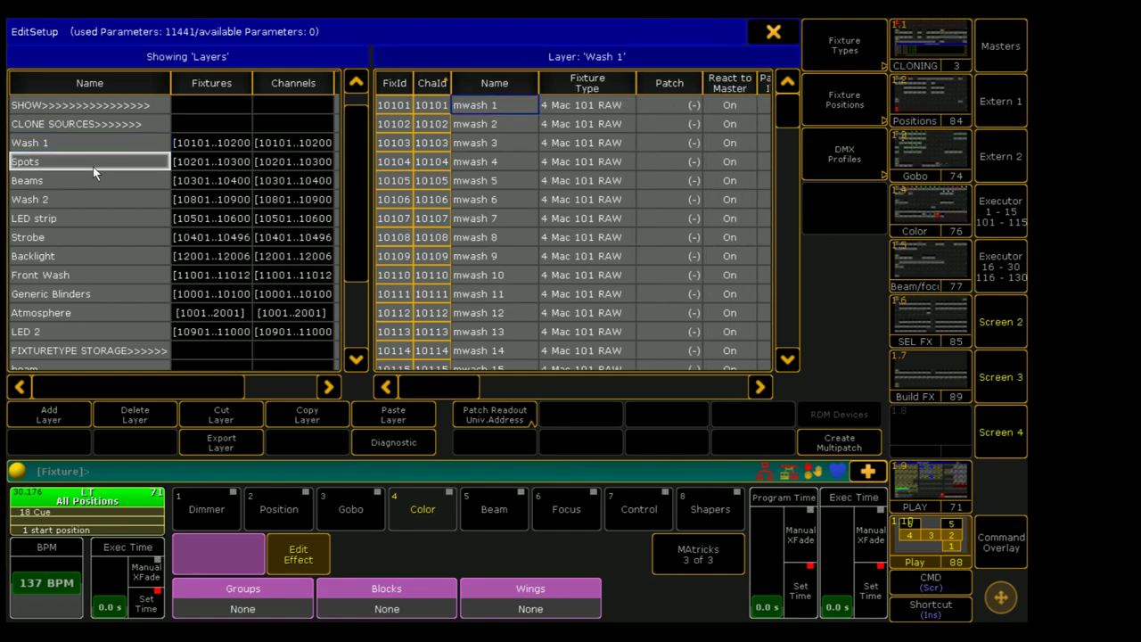
pyautogui.click(70, 181)
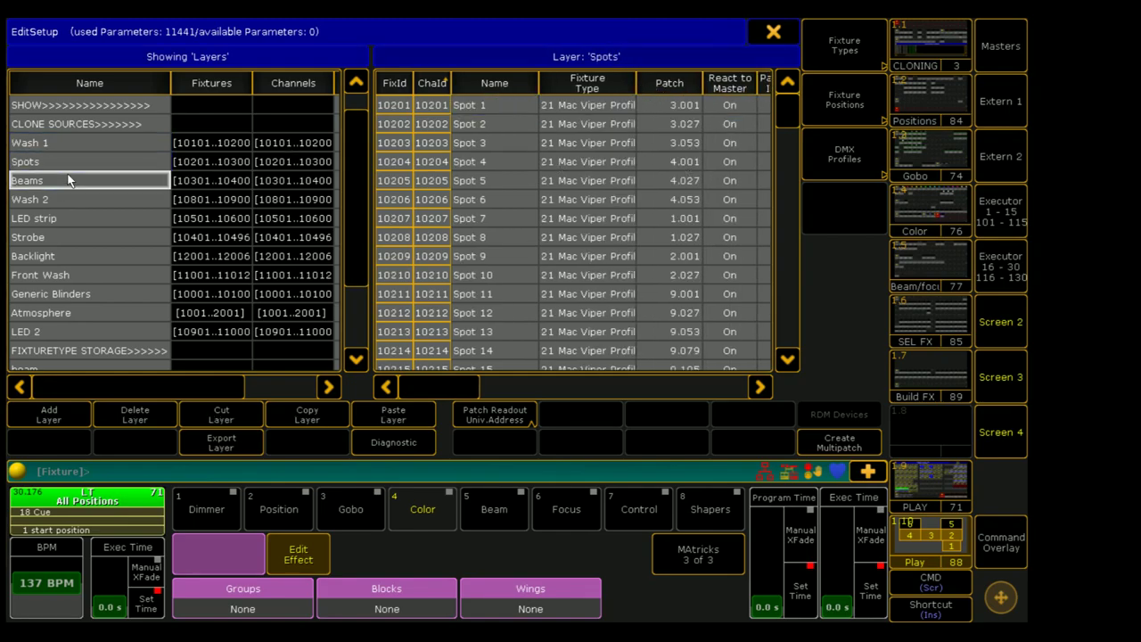
pyautogui.moveTo(637, 82); pyautogui.dragTo(748, 94)
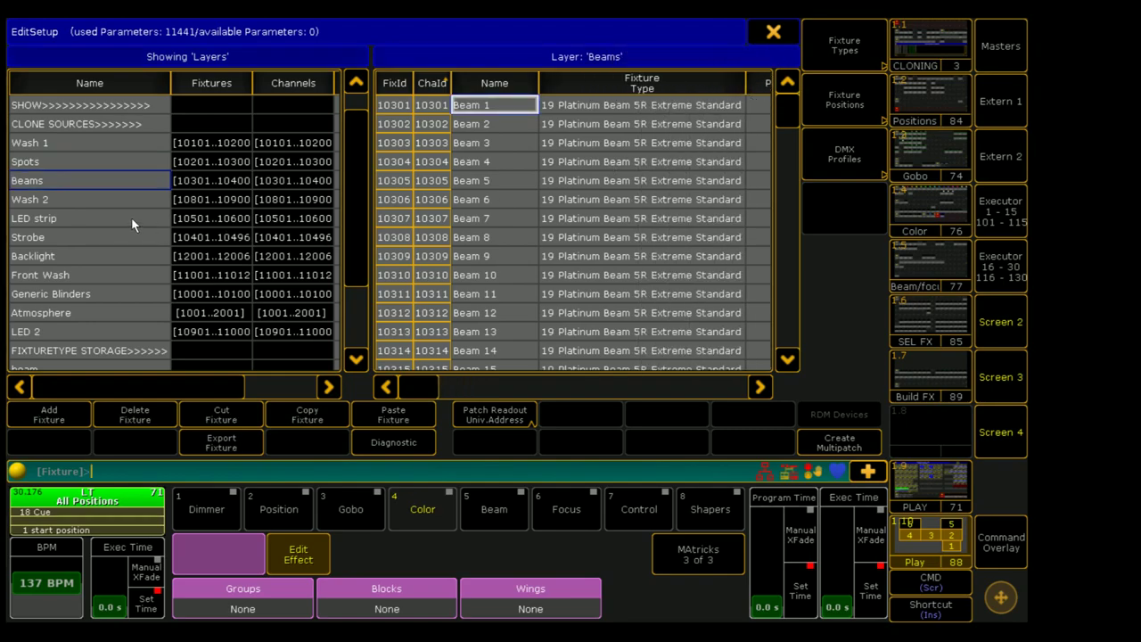
pyautogui.click(56, 202)
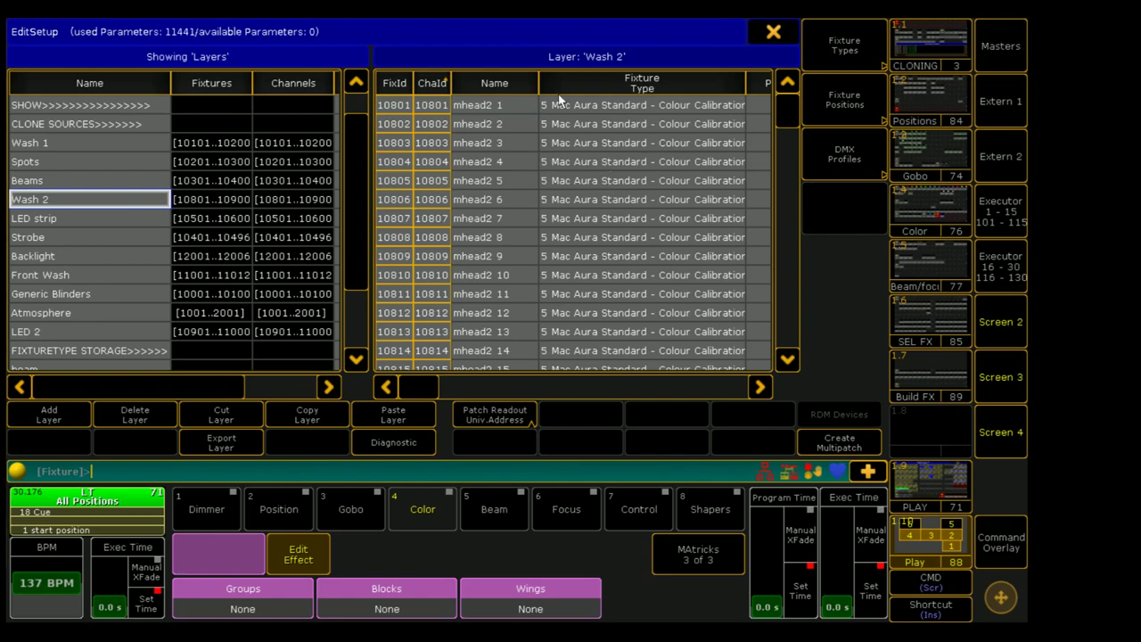
pyautogui.moveTo(538, 84); pyautogui.dragTo(525, 83)
pyautogui.moveTo(739, 83); pyautogui.dragTo(727, 81)
pyautogui.click(89, 223)
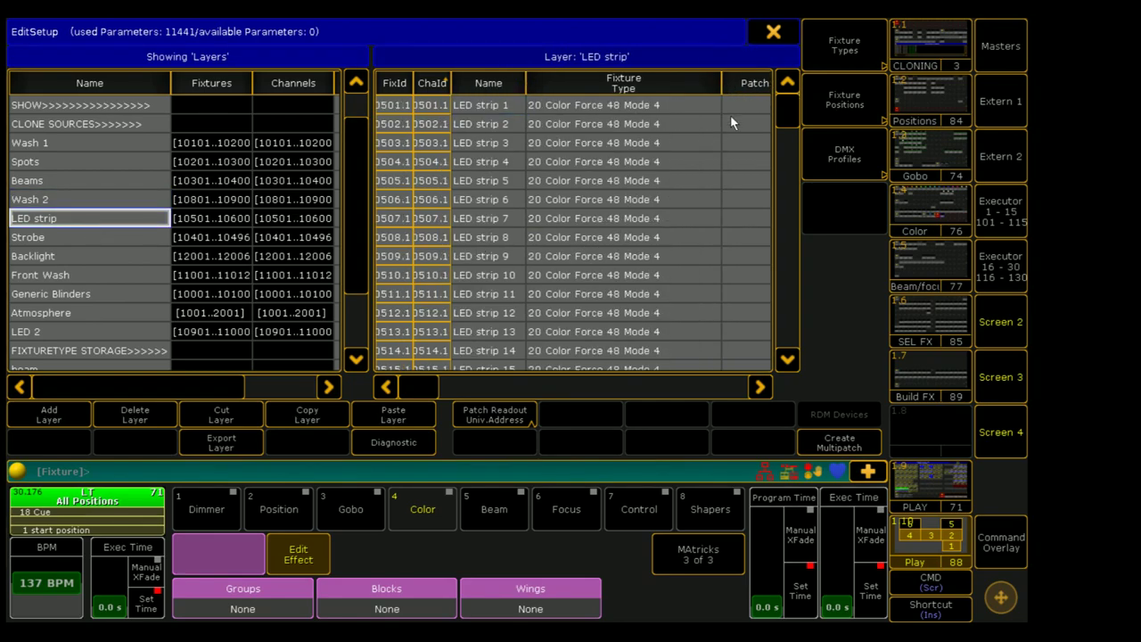
pyautogui.moveTo(723, 85); pyautogui.dragTo(708, 82)
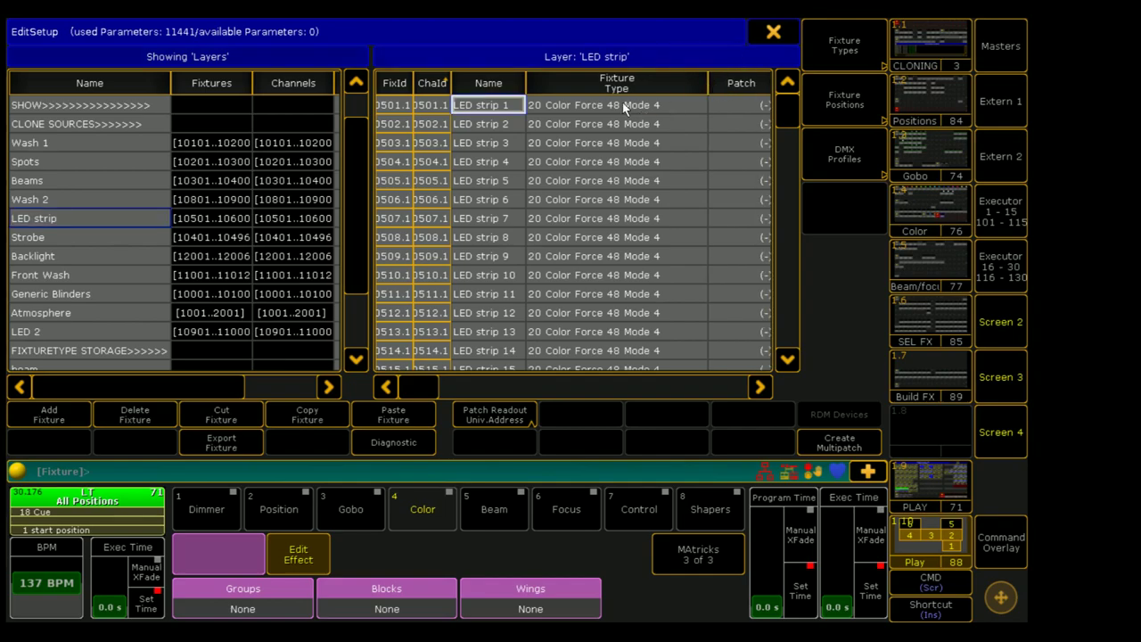
# Step: Change the fixture type of all LED strip fixtures to Chroma Q Color Force 72 Mode 4, imported from the library
pyautogui.moveTo(593, 104); pyautogui.dragTo(632, 368)
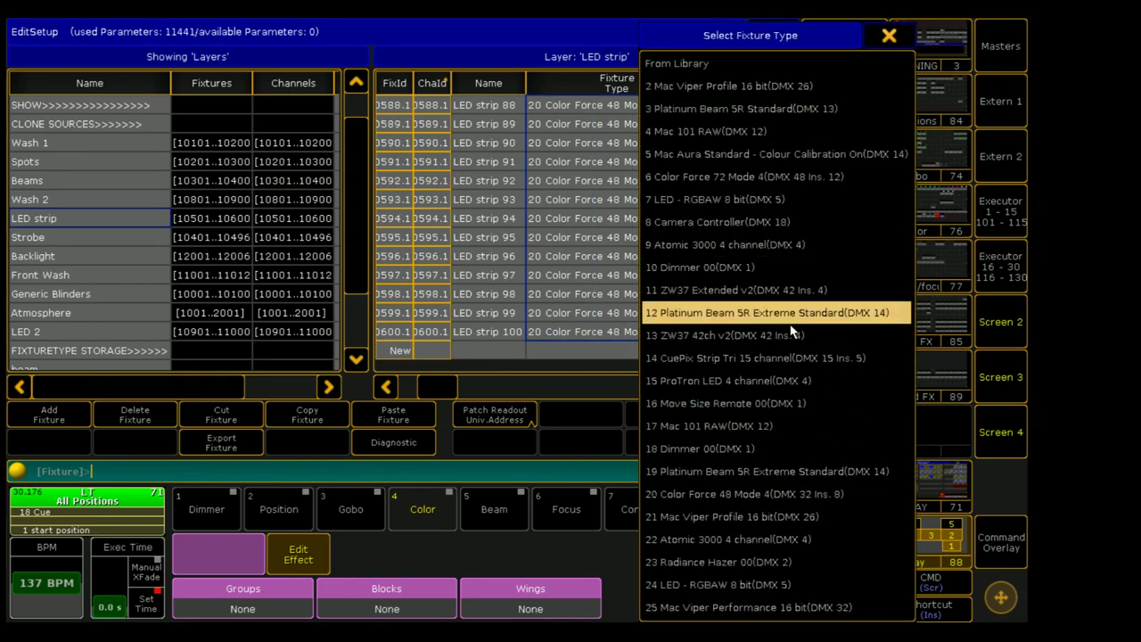
pyautogui.click(656, 68)
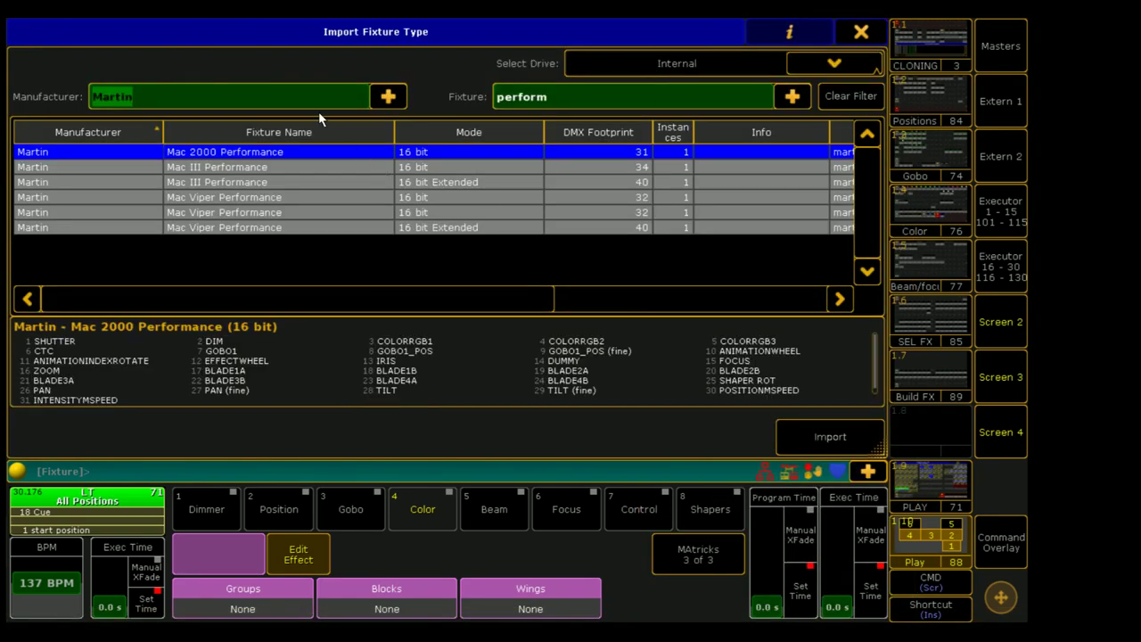
pyautogui.write('Chroma')
pyautogui.press('Tab')
pyautogui.write('Color force')
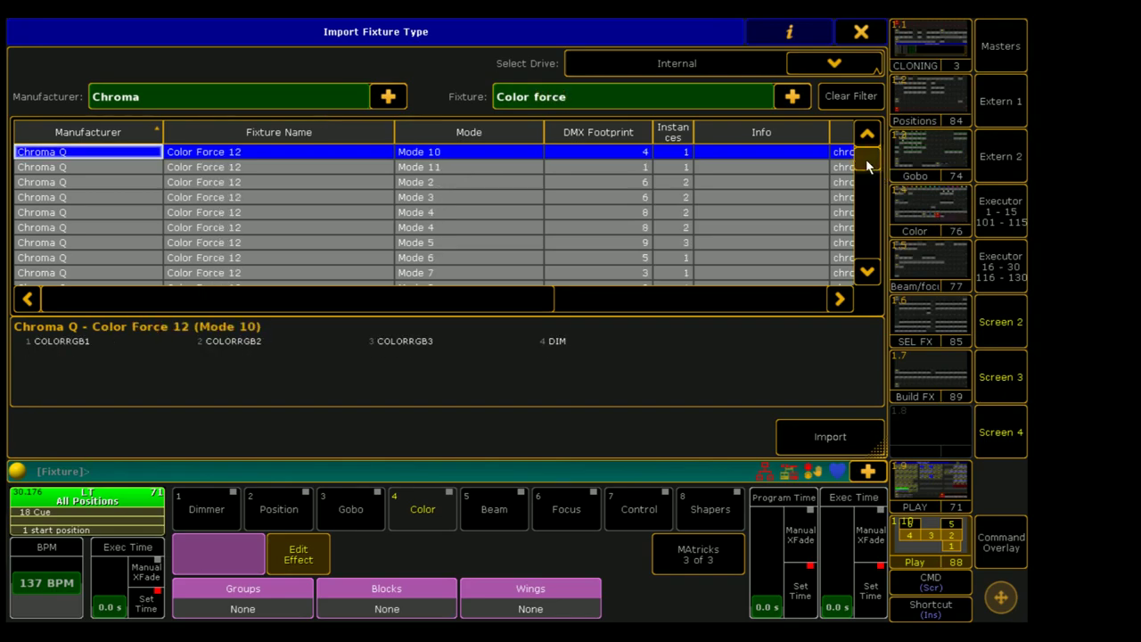
pyautogui.moveTo(865, 158); pyautogui.dragTo(883, 207)
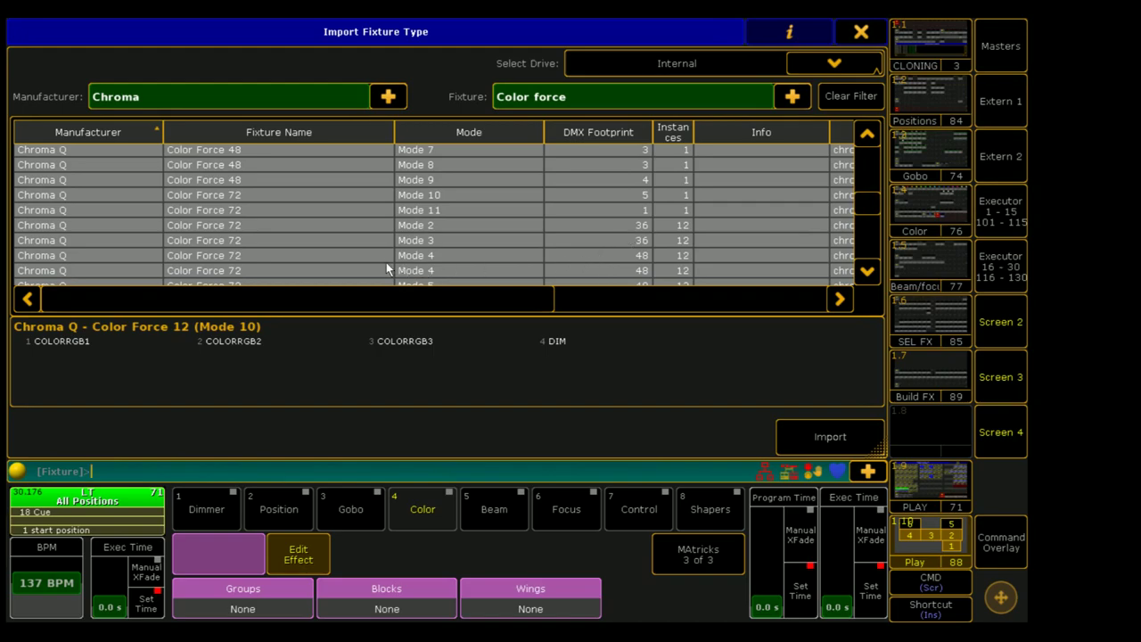
pyautogui.click(357, 257)
pyautogui.click(834, 438)
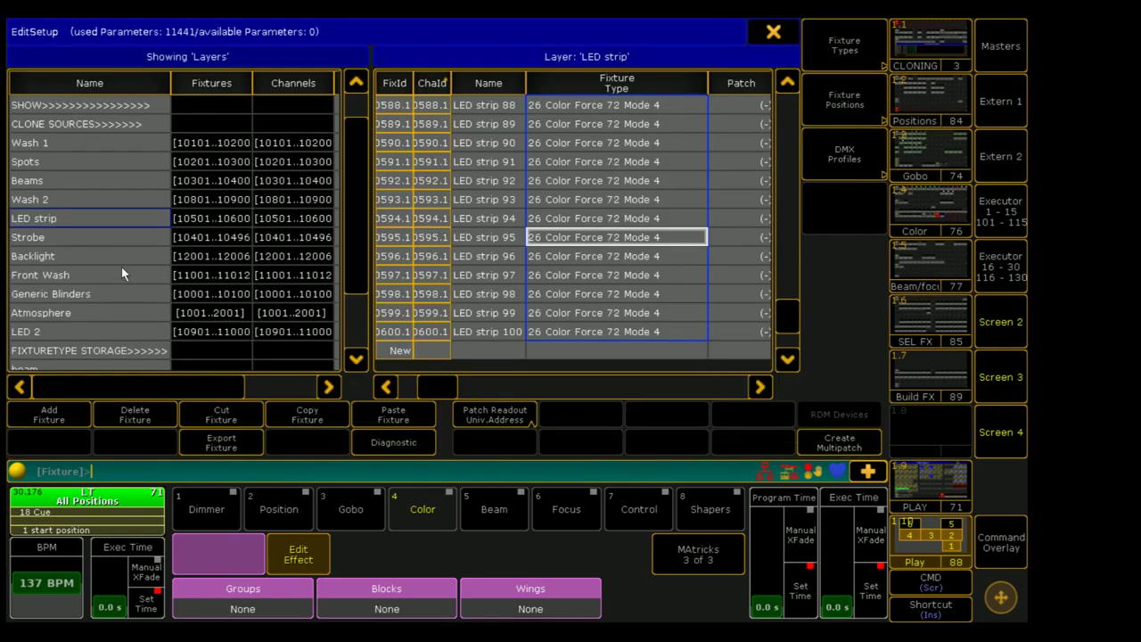
# Step: Check the fixture type of the LED strip fixtures from the first to the last one
pyautogui.click(578, 180)
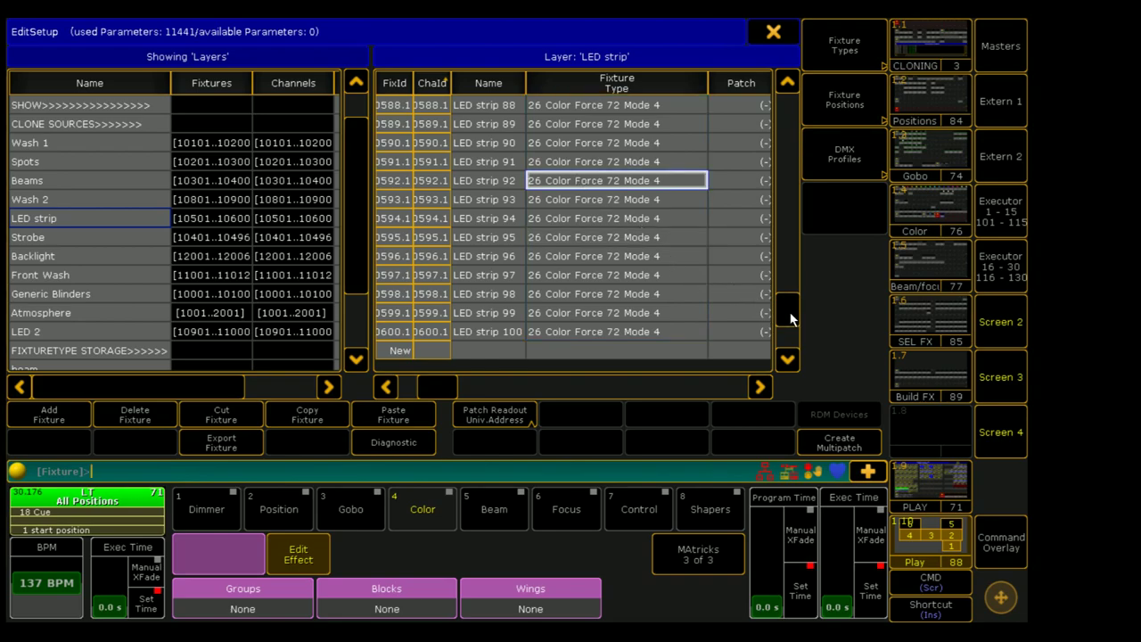
pyautogui.moveTo(792, 312); pyautogui.dragTo(804, 105)
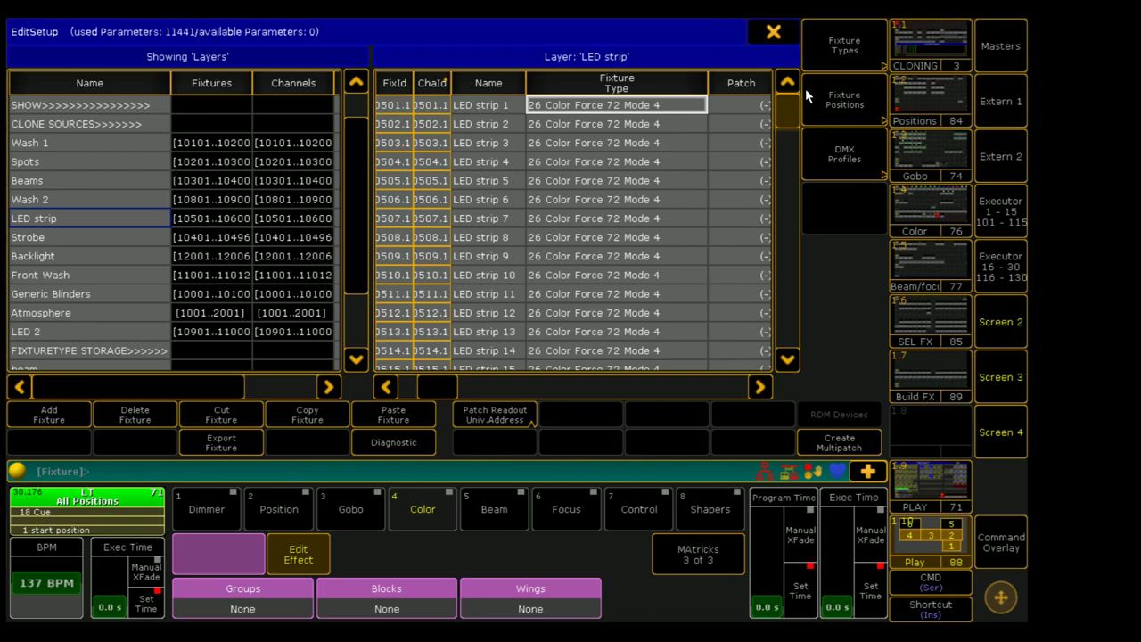
pyautogui.moveTo(814, 90); pyautogui.dragTo(795, 397)
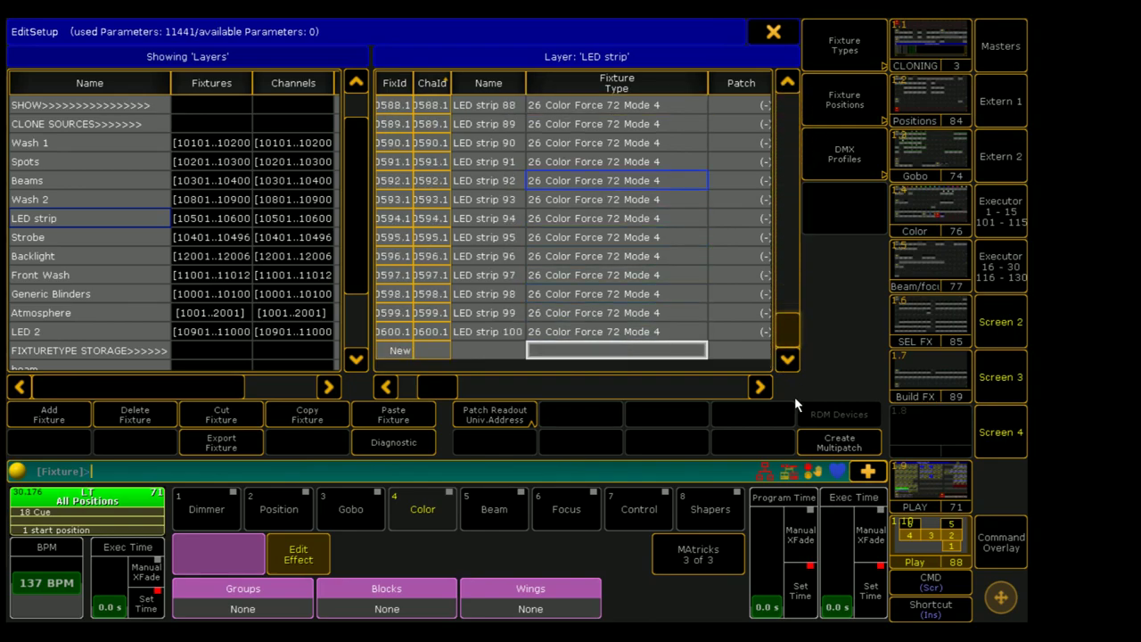
pyautogui.click(58, 221)
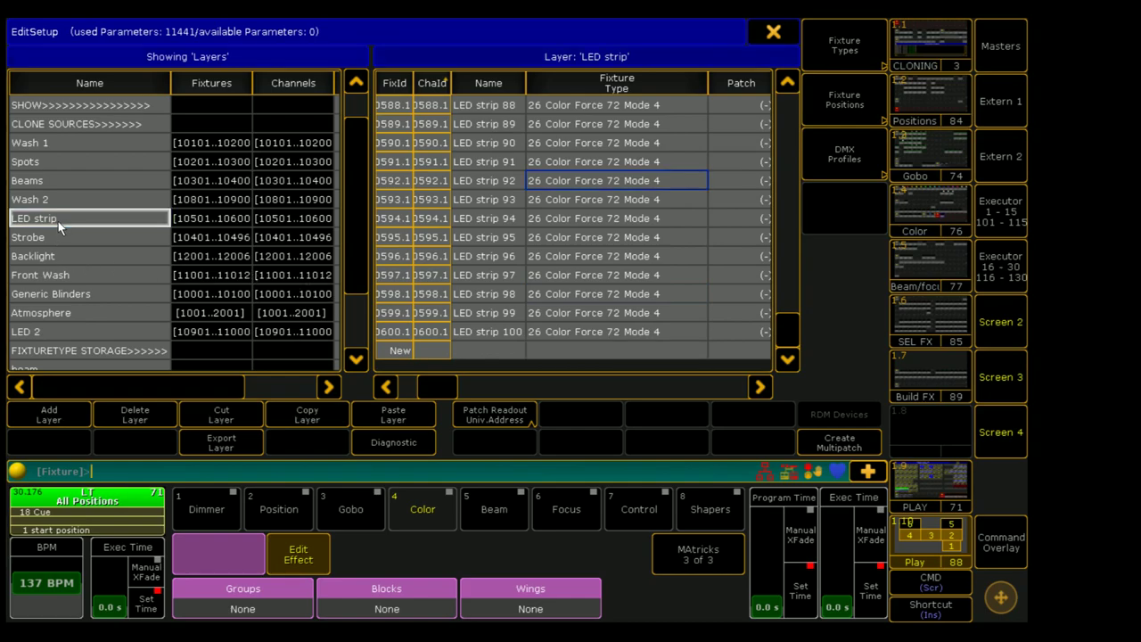
# Step: Examine the fixtures and ID ranges of the Strobe, Backlight, Front Wash, Generic Blinders, Atmosphere and LED 2 layers
pyautogui.click(34, 127)
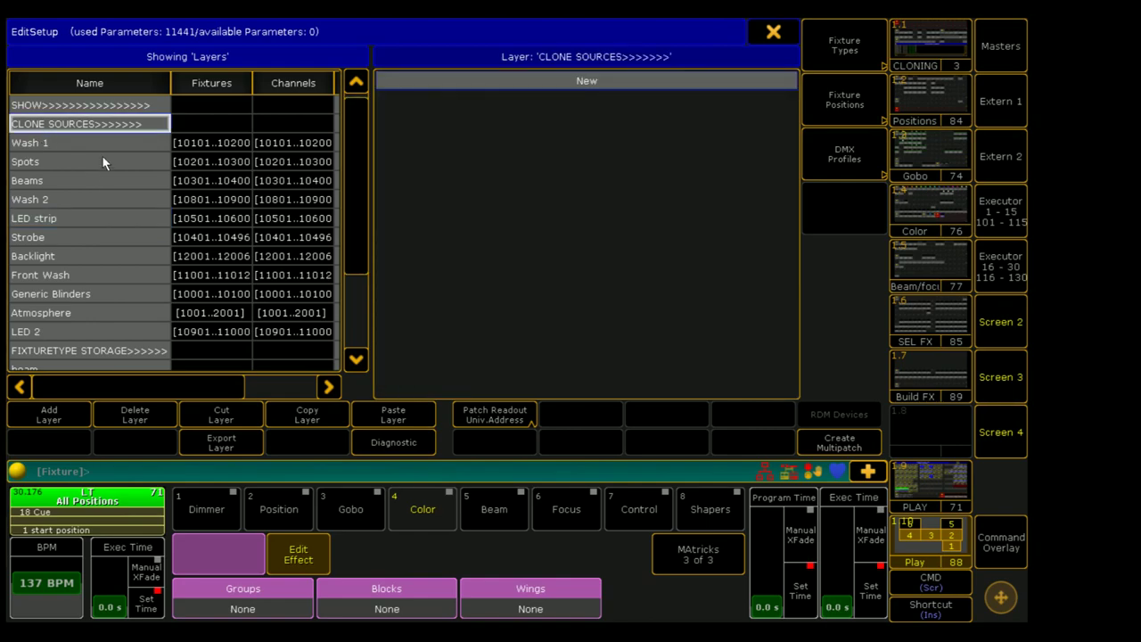
pyautogui.click(101, 256)
pyautogui.click(71, 218)
pyautogui.click(83, 238)
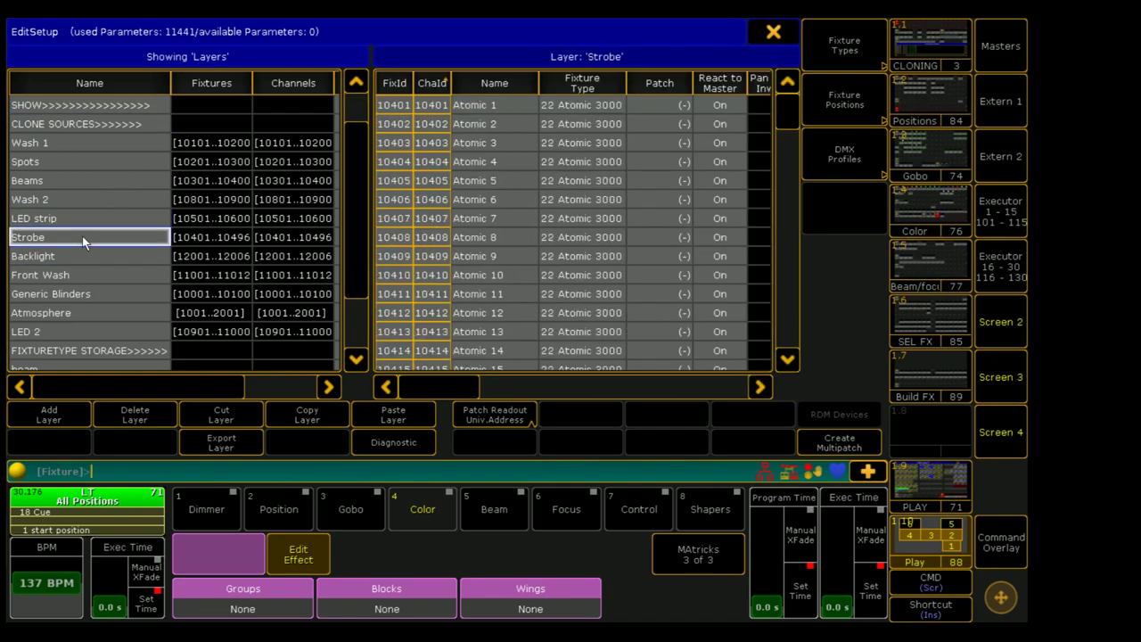
pyautogui.moveTo(786, 113); pyautogui.dragTo(785, 322)
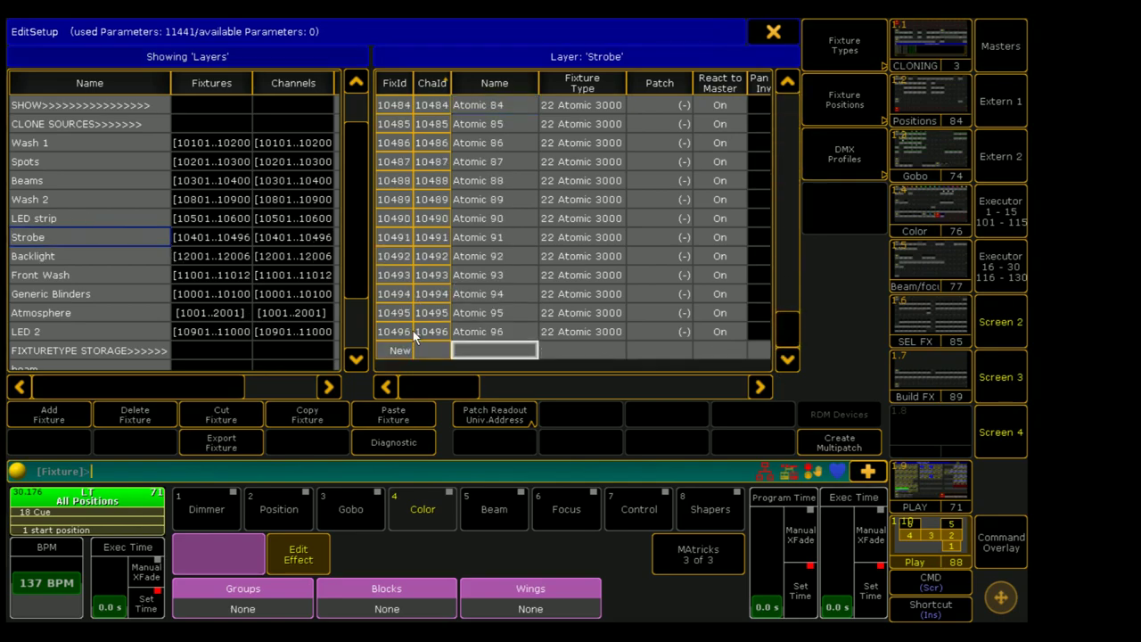
pyautogui.click(59, 258)
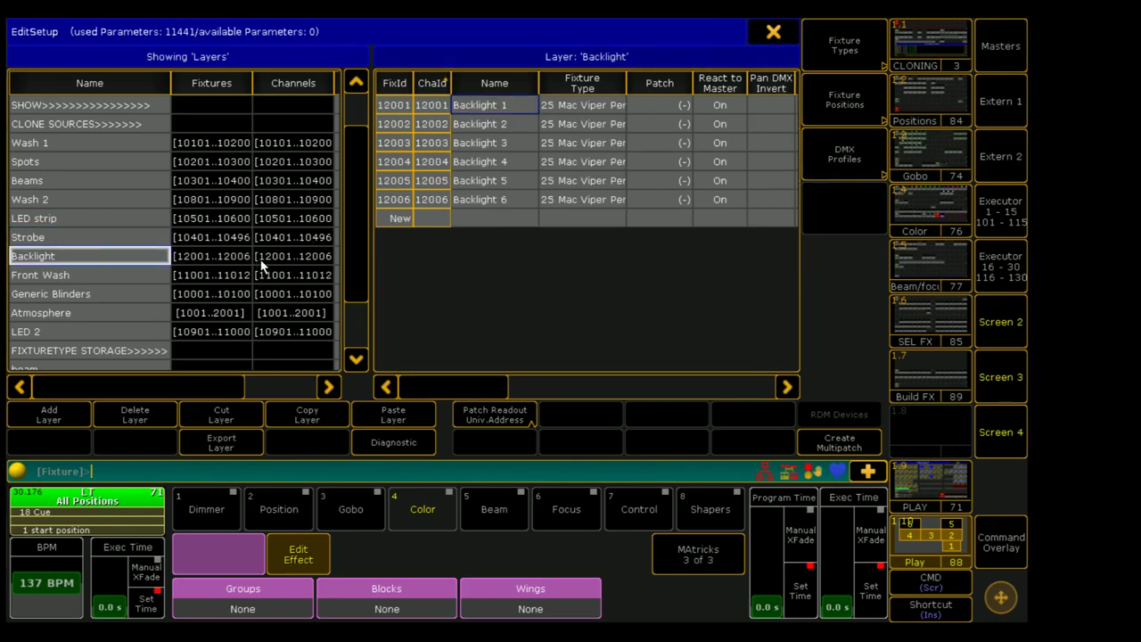
pyautogui.click(73, 278)
pyautogui.click(79, 295)
pyautogui.click(82, 312)
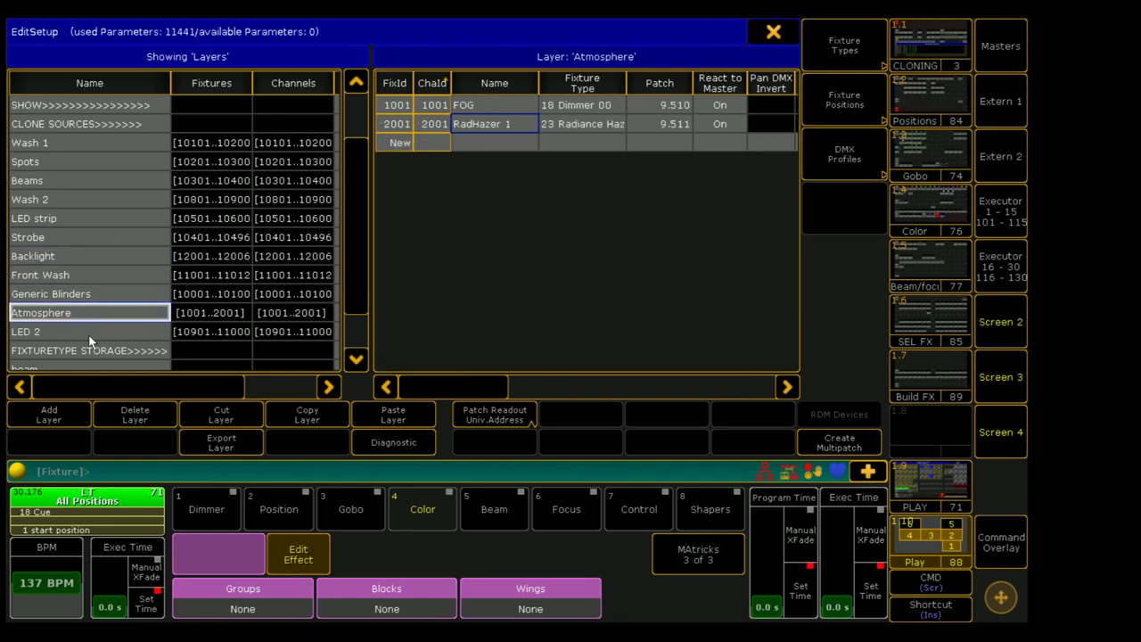
pyautogui.click(88, 332)
pyautogui.click(88, 219)
# Step: Review the whole layer list from SHOW to DUMMY FIXTURES DONT TOUCH, including the Wash 1 and Beams fixtures
pyautogui.click(112, 146)
pyautogui.moveTo(347, 166); pyautogui.dragTo(361, 54)
pyautogui.moveTo(352, 133); pyautogui.dragTo(352, 212)
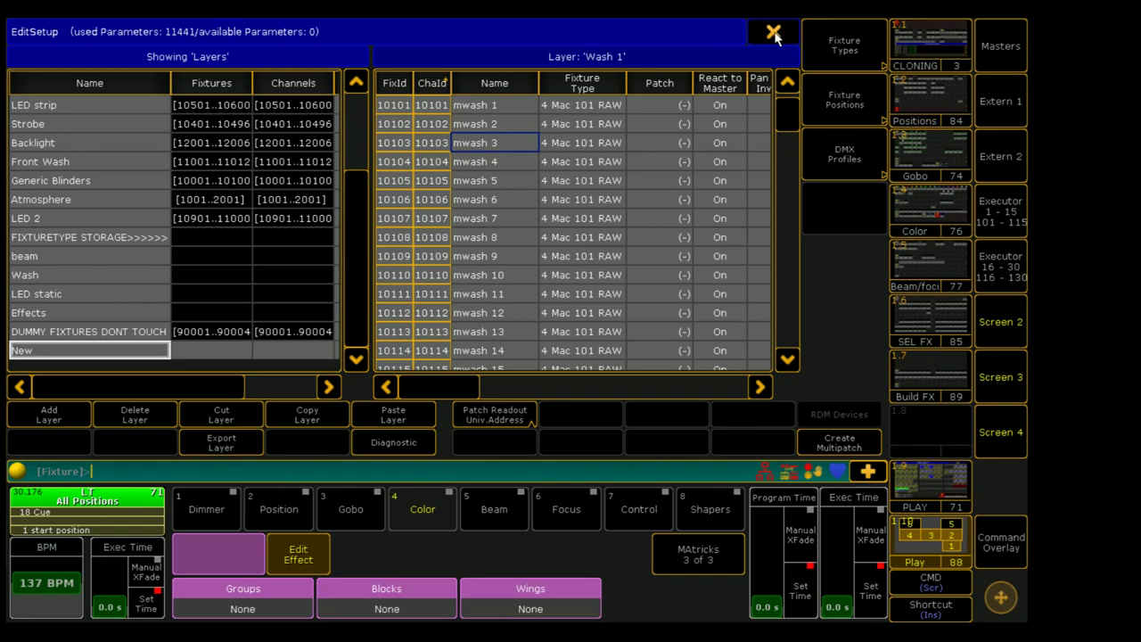
pyautogui.moveTo(361, 210); pyautogui.dragTo(361, 116)
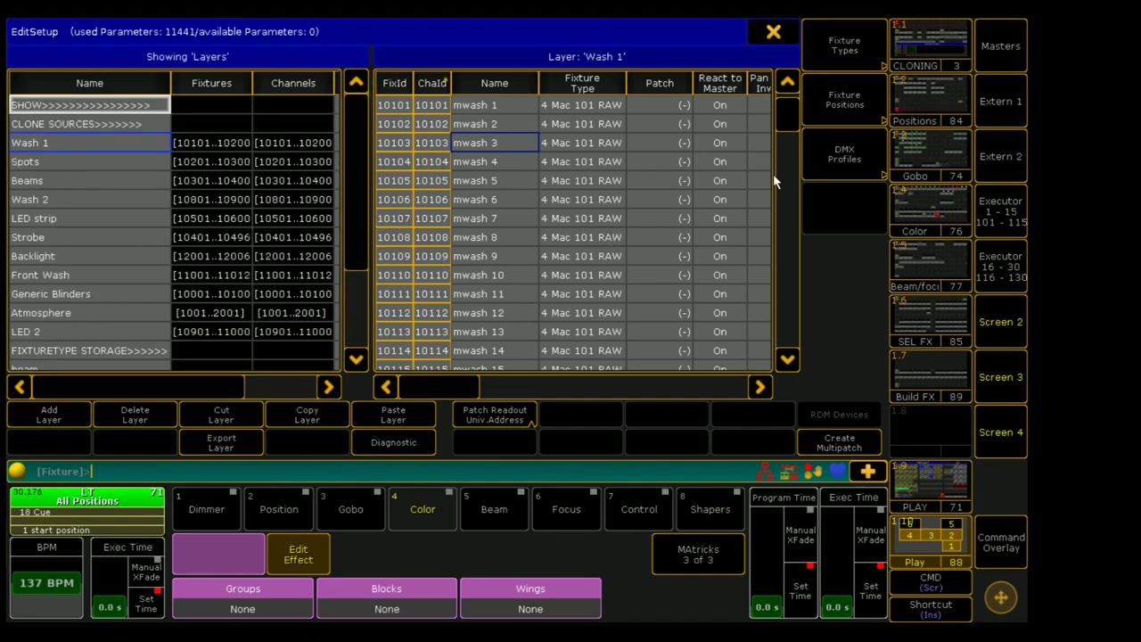
pyautogui.click(81, 174)
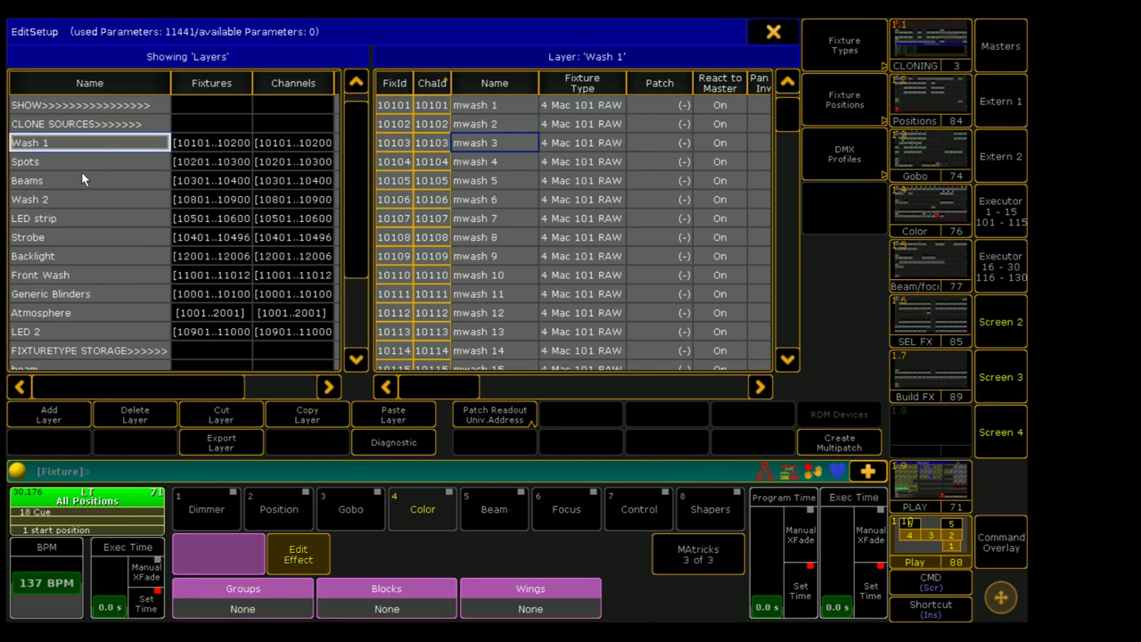
pyautogui.moveTo(360, 159); pyautogui.dragTo(347, 121)
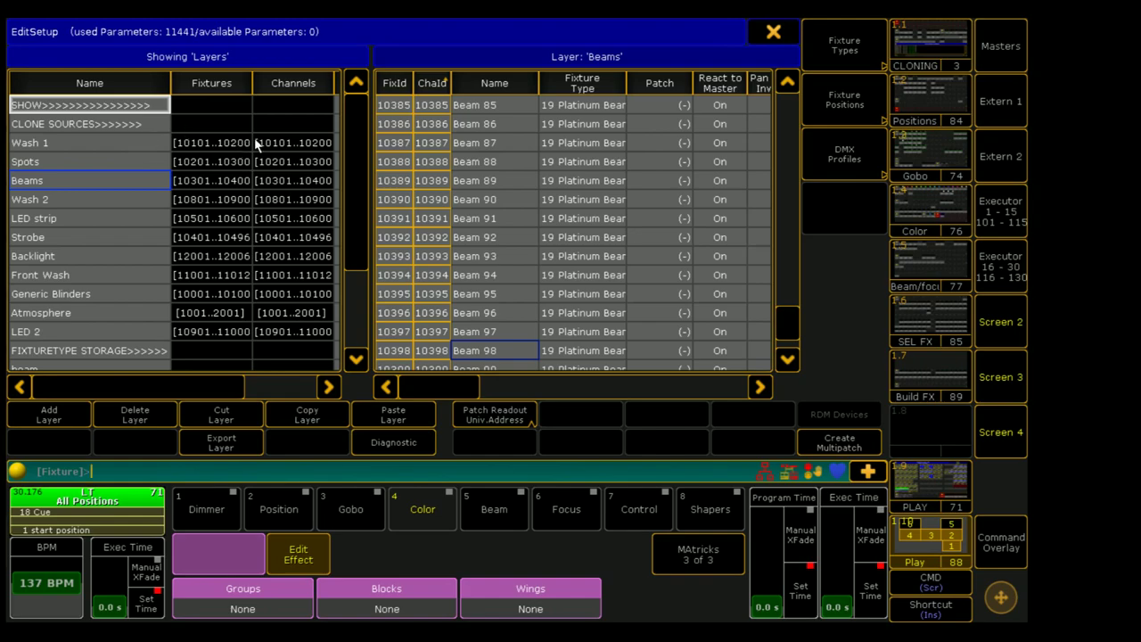
# Step: Leave the Patch & Fixture Schedule with the changes saved, and close the setup
pyautogui.click(774, 32)
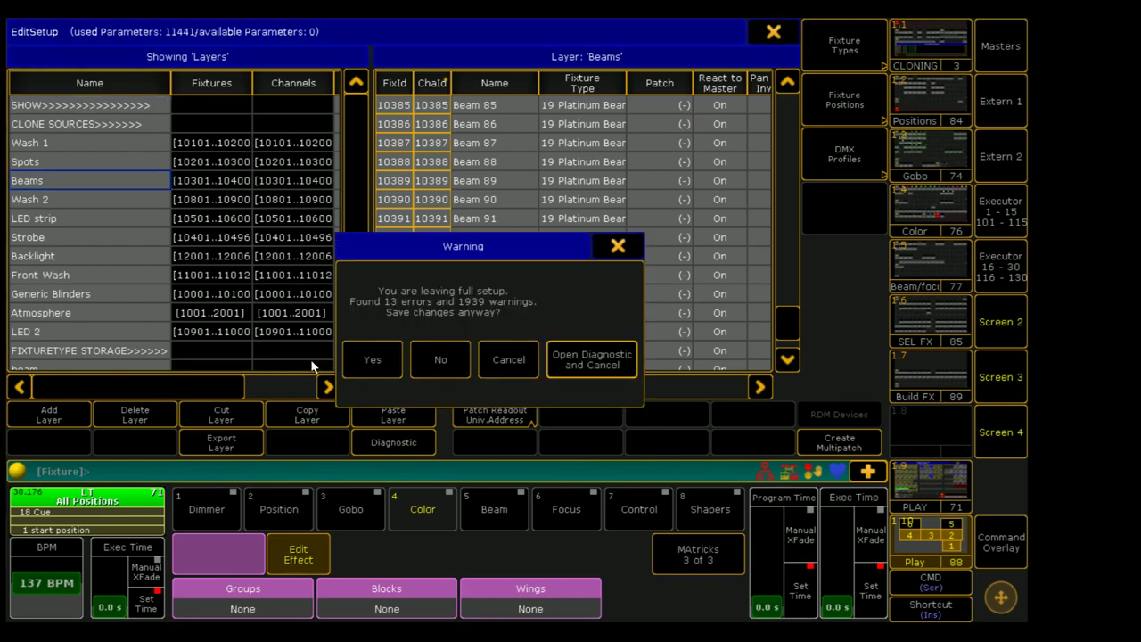
pyautogui.click(372, 361)
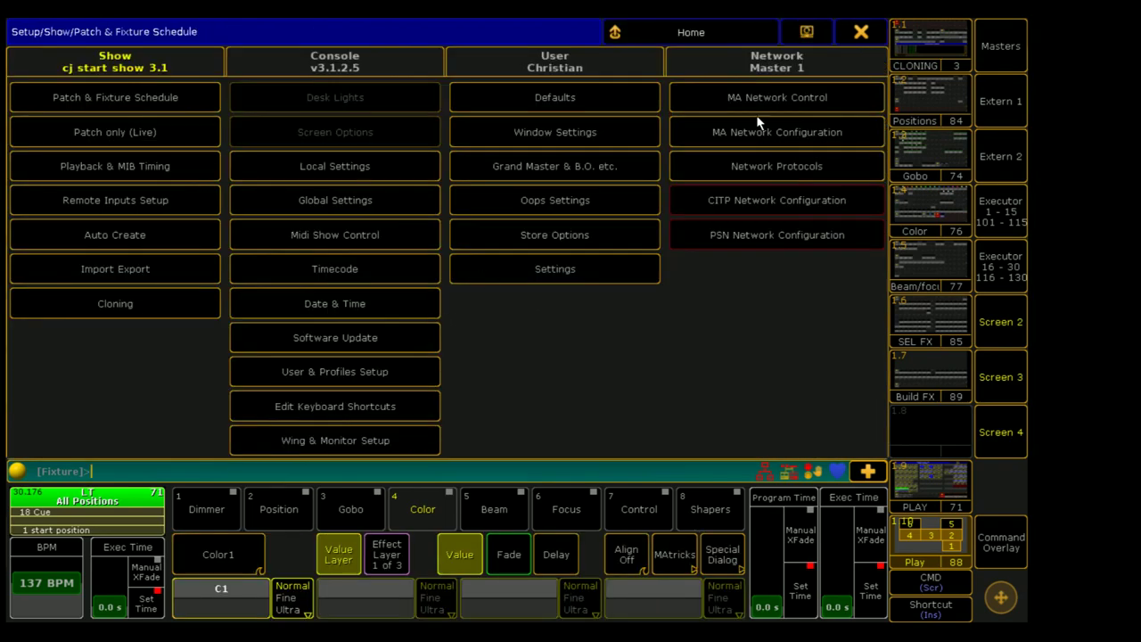
pyautogui.click(870, 33)
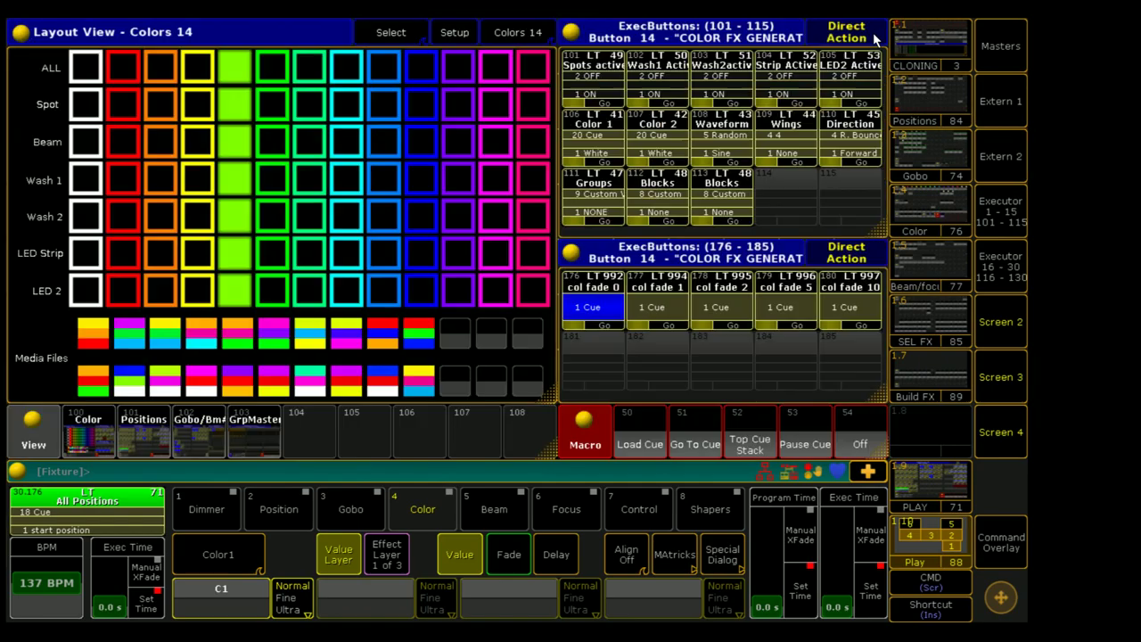
# Step: Bring up the CLONING view and check the Spots, Wash 1, Beams and Wash 2 layers in the Patch & Fixture Schedule
pyautogui.click(945, 43)
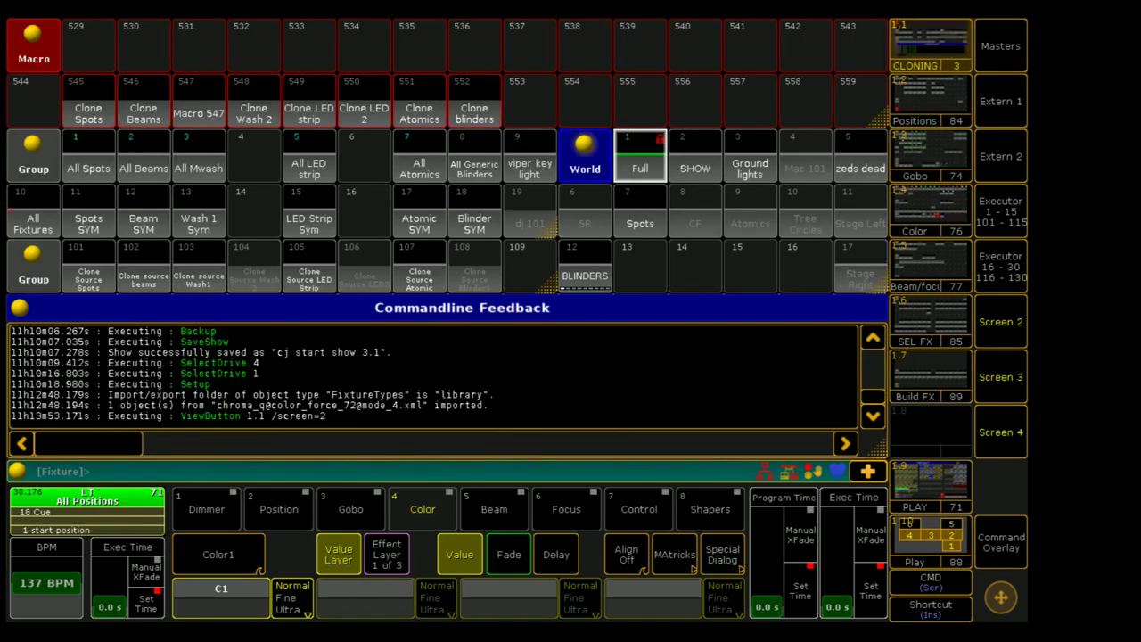
pyautogui.press('F12')
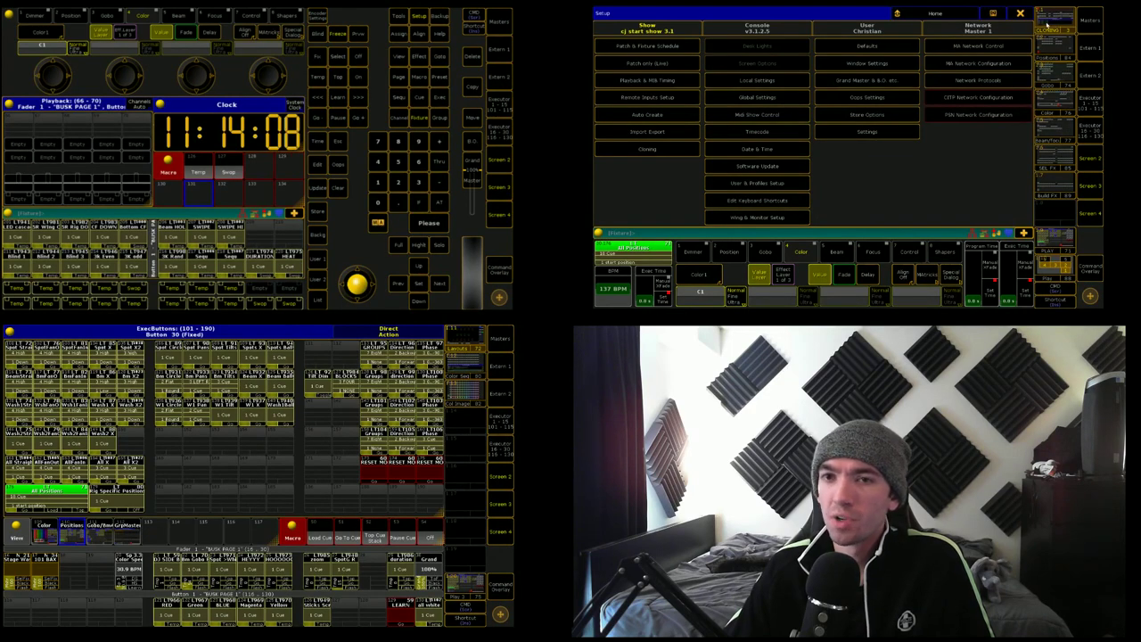
pyautogui.click(669, 45)
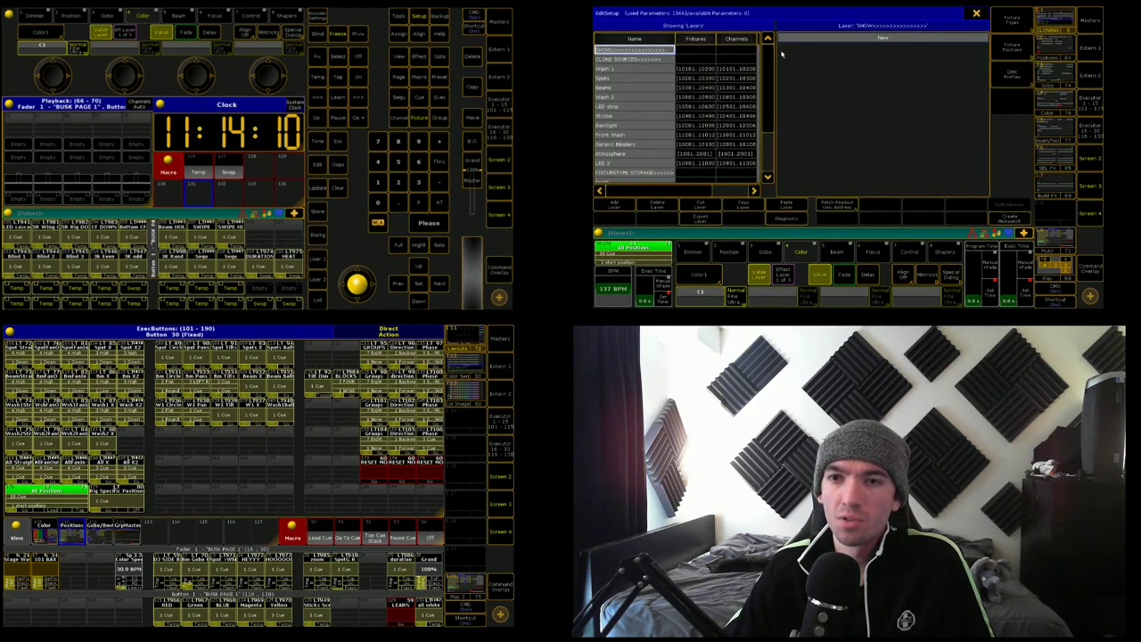
pyautogui.click(630, 79)
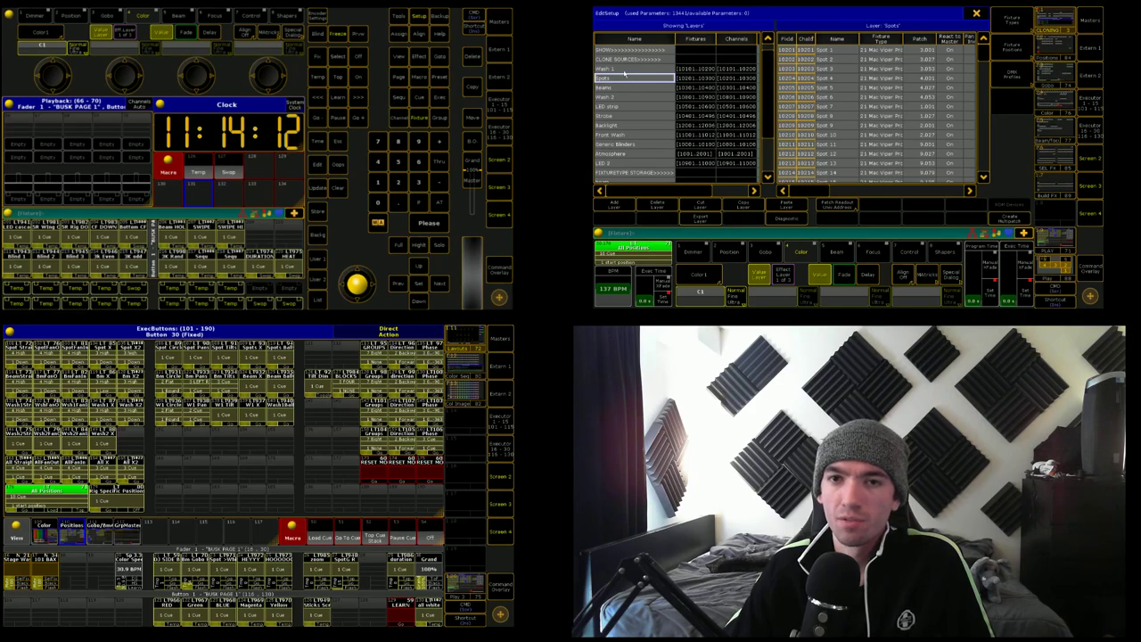
pyautogui.click(626, 69)
pyautogui.click(628, 86)
pyautogui.click(628, 97)
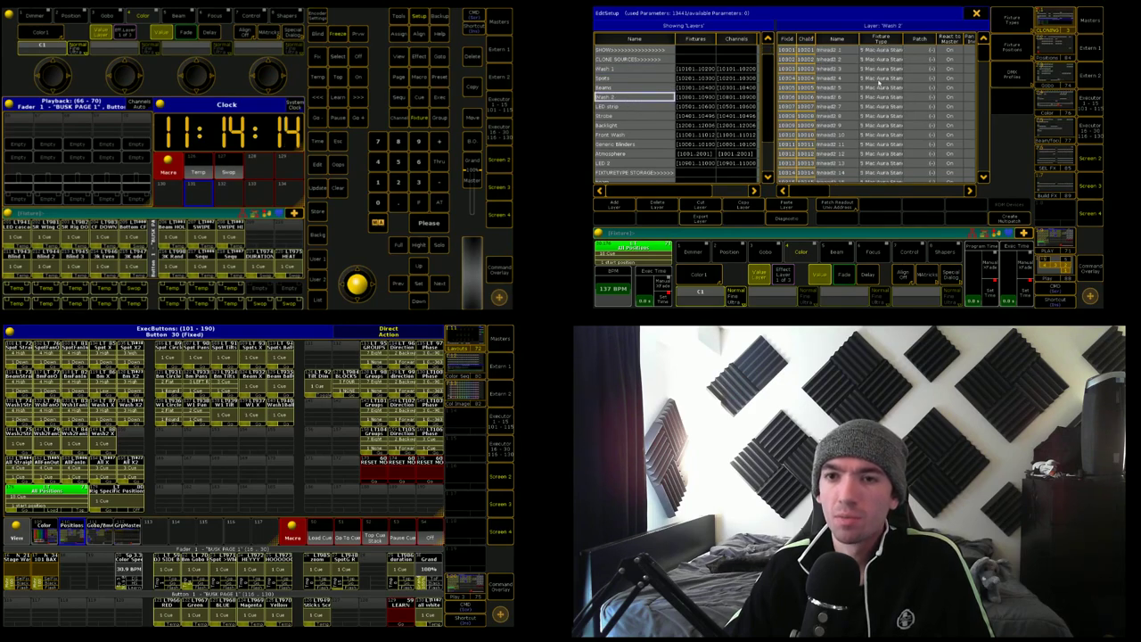
pyautogui.click(976, 13)
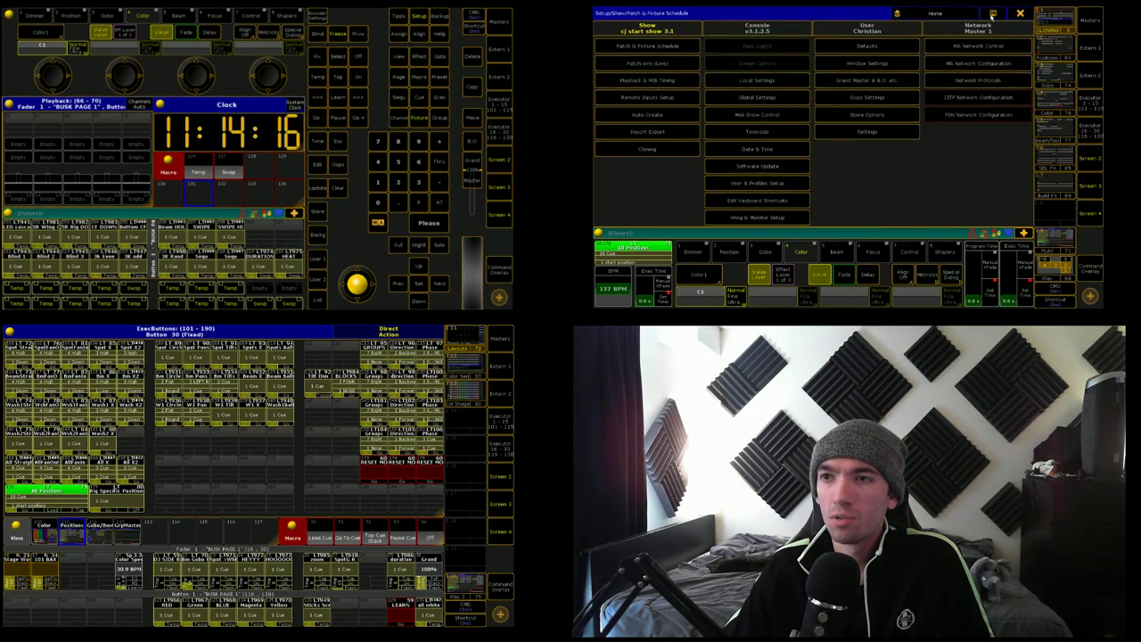
pyautogui.click(992, 14)
pyautogui.click(980, 102)
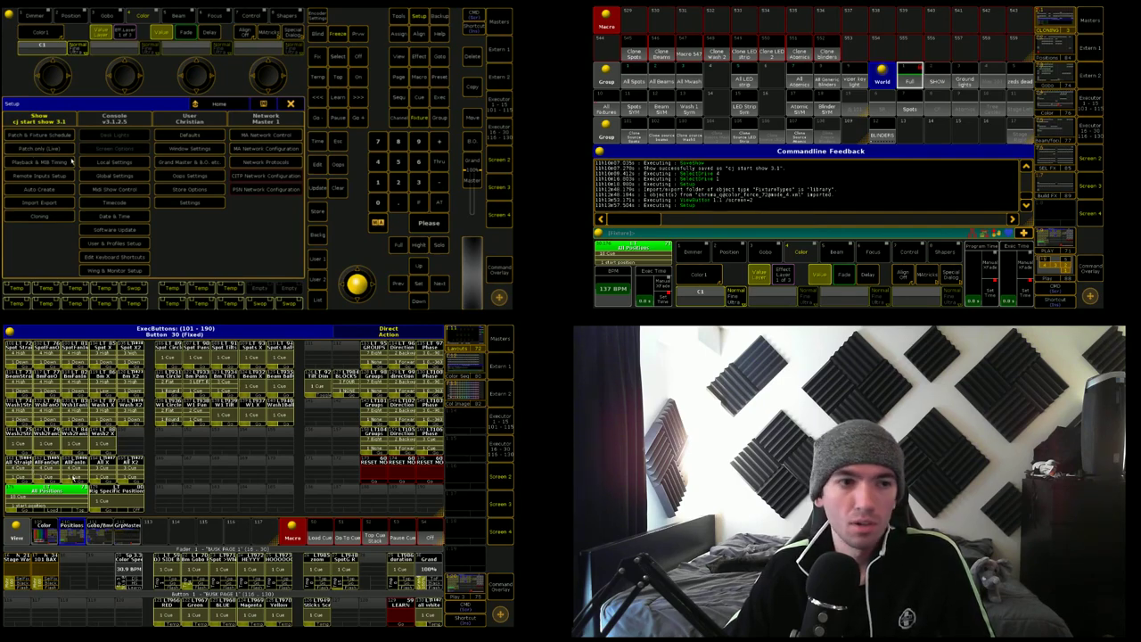
# Step: Look up the fixture ID range of the Wash 2 clone source layer in the live patch
pyautogui.click(51, 150)
pyautogui.click(117, 195)
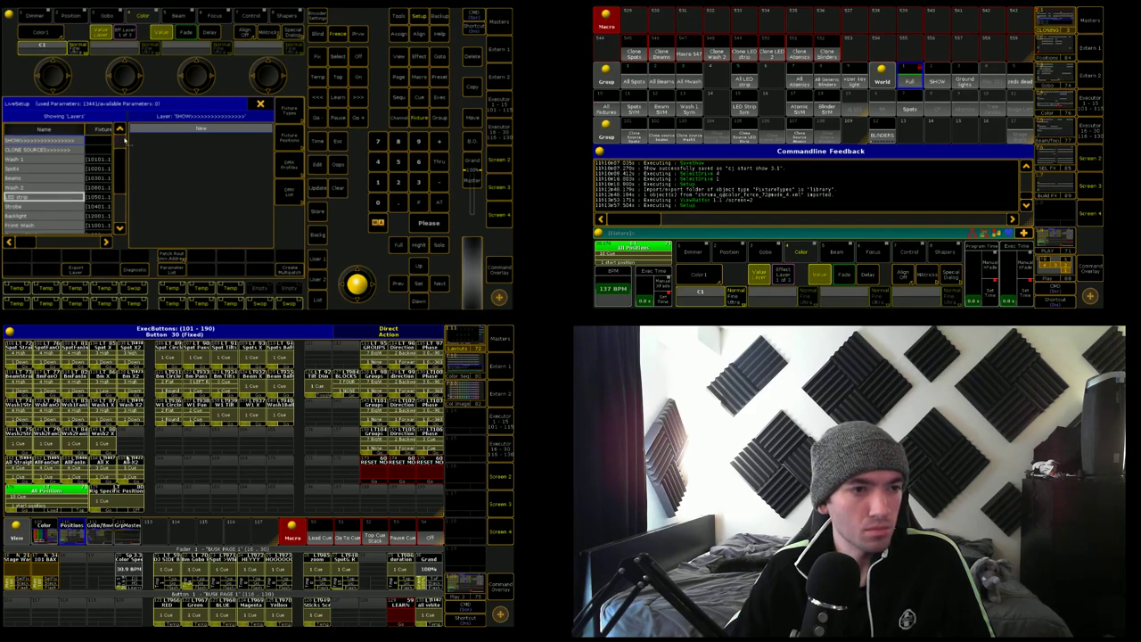
pyautogui.moveTo(130, 143); pyautogui.dragTo(169, 168)
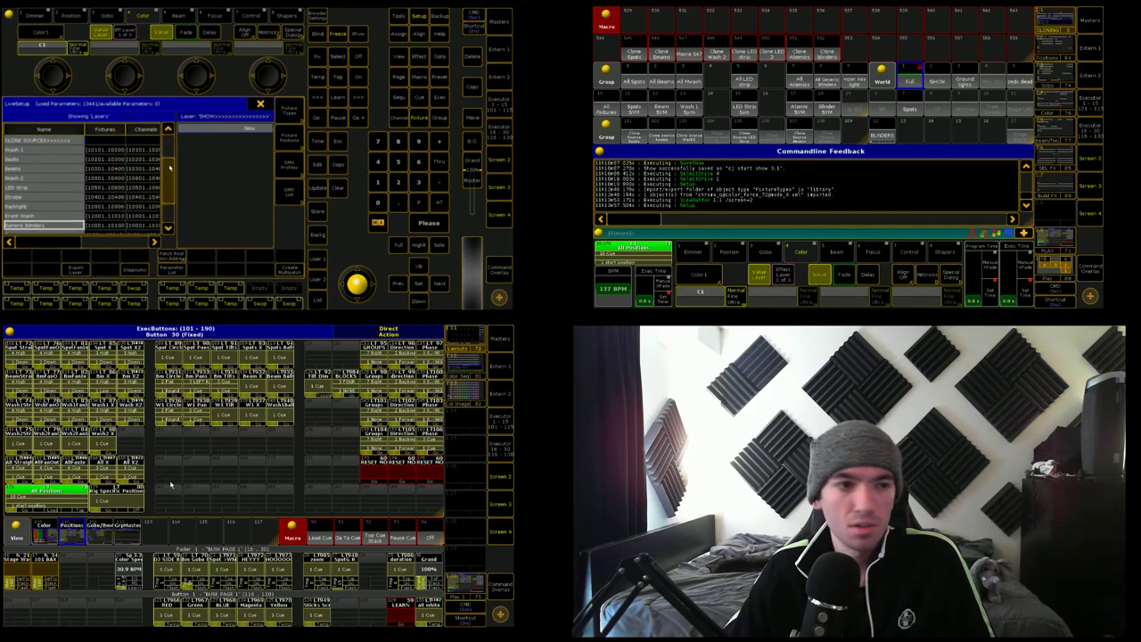
pyautogui.click(62, 178)
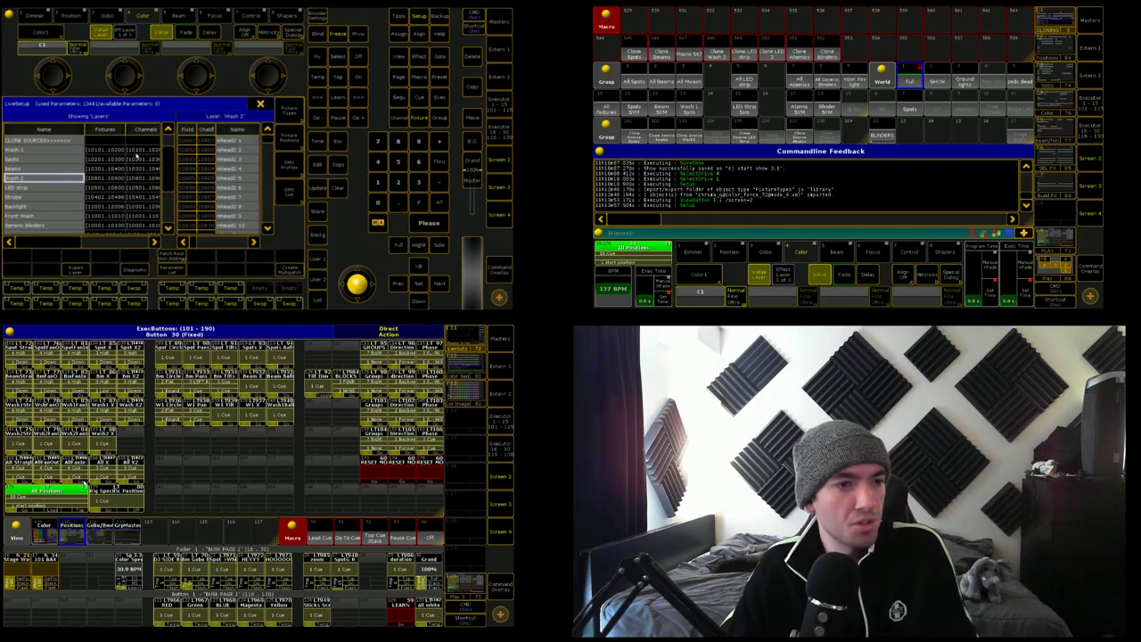
pyautogui.click(260, 105)
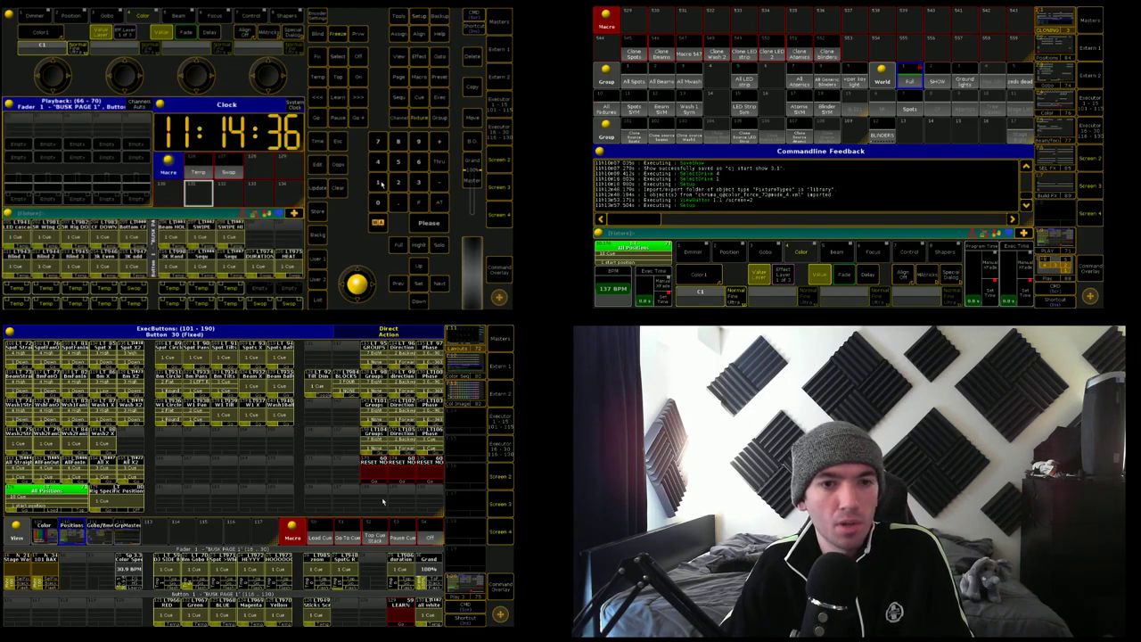
# Step: Select fixtures 10801 Thru 10900 and store them over group 104, the Wash 2 clone source group, with Overwrite
pyautogui.write('10001')
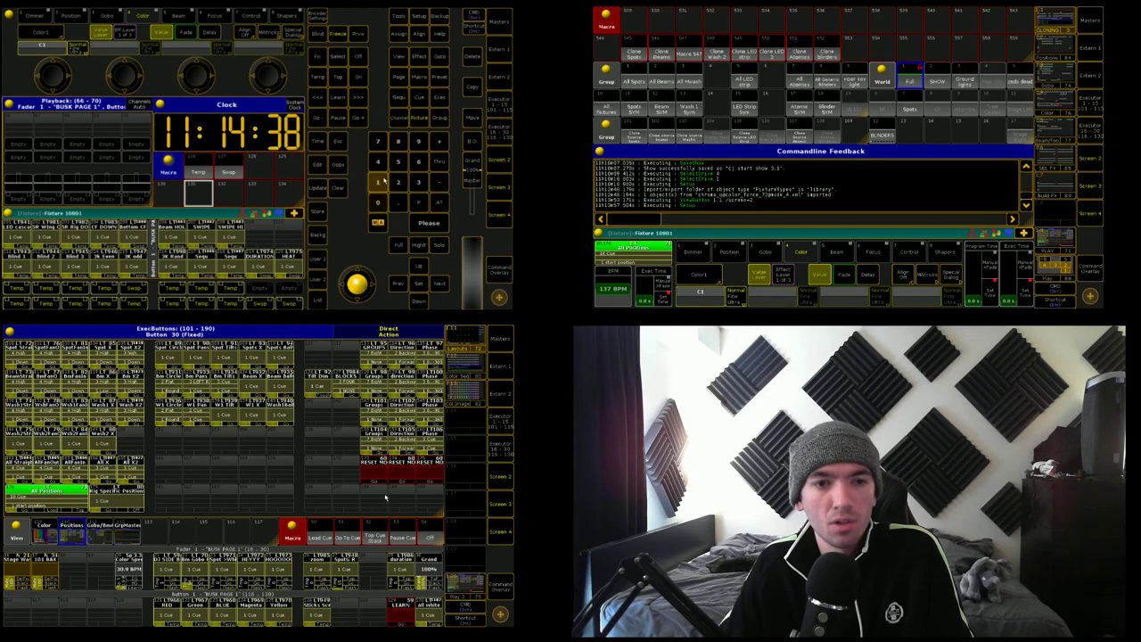
pyautogui.write('t')
pyautogui.write('1')
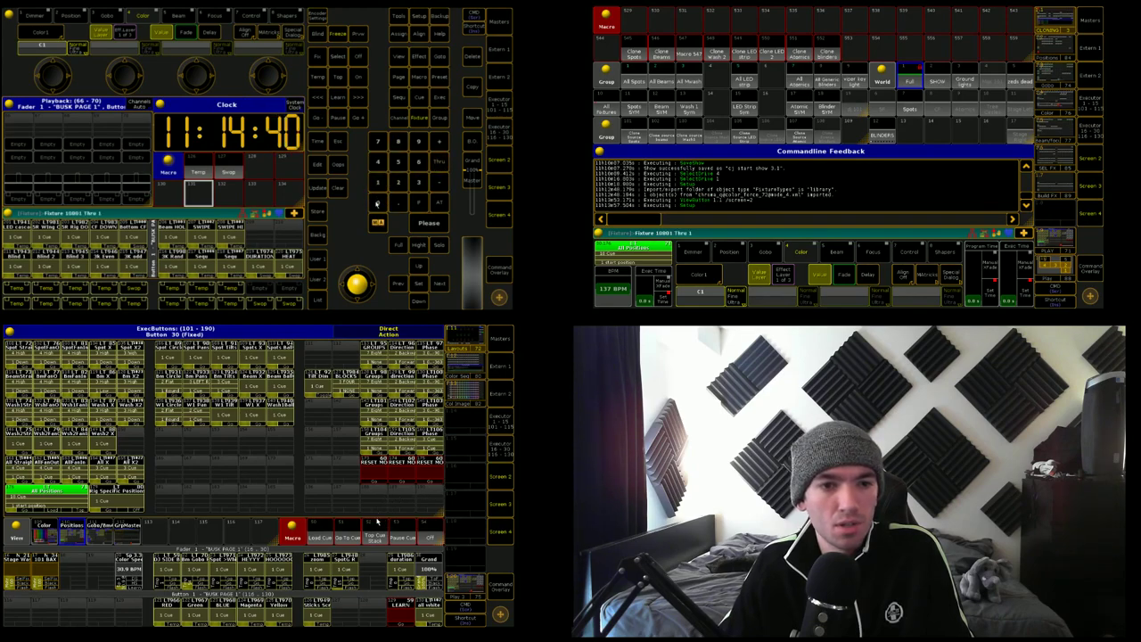
pyautogui.write('0000')
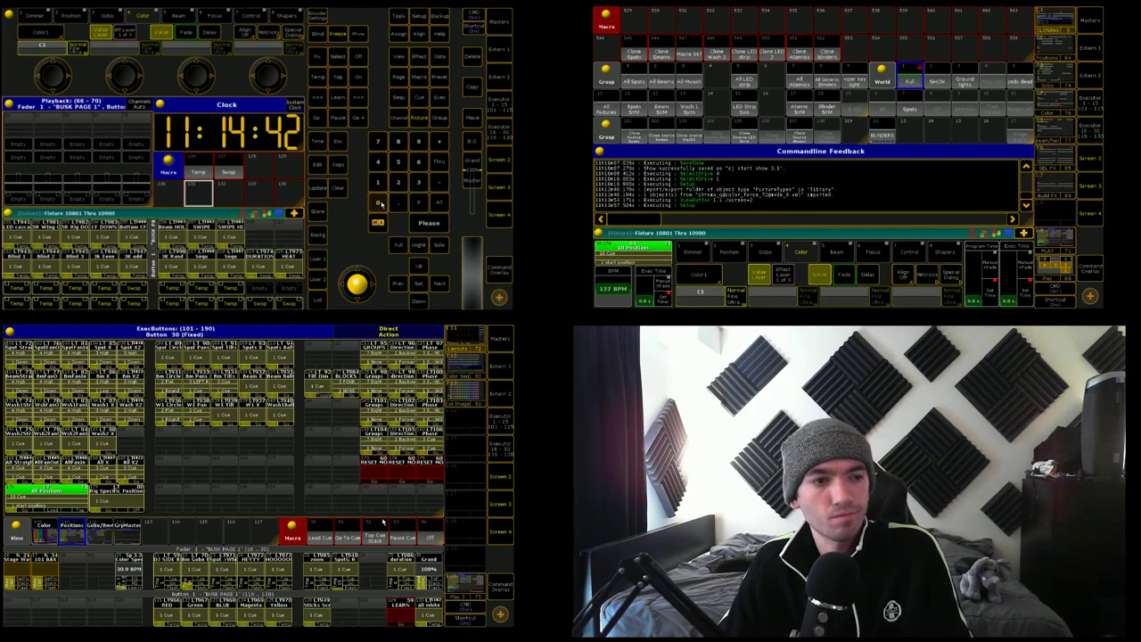
pyautogui.press('Return')
pyautogui.press('s')
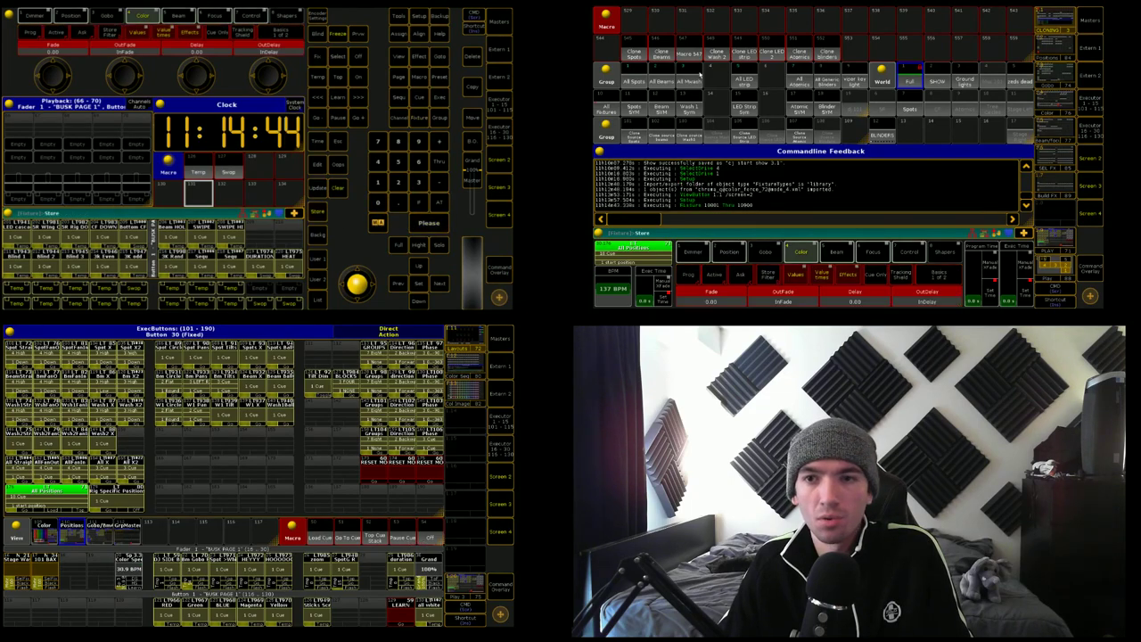
pyautogui.click(721, 134)
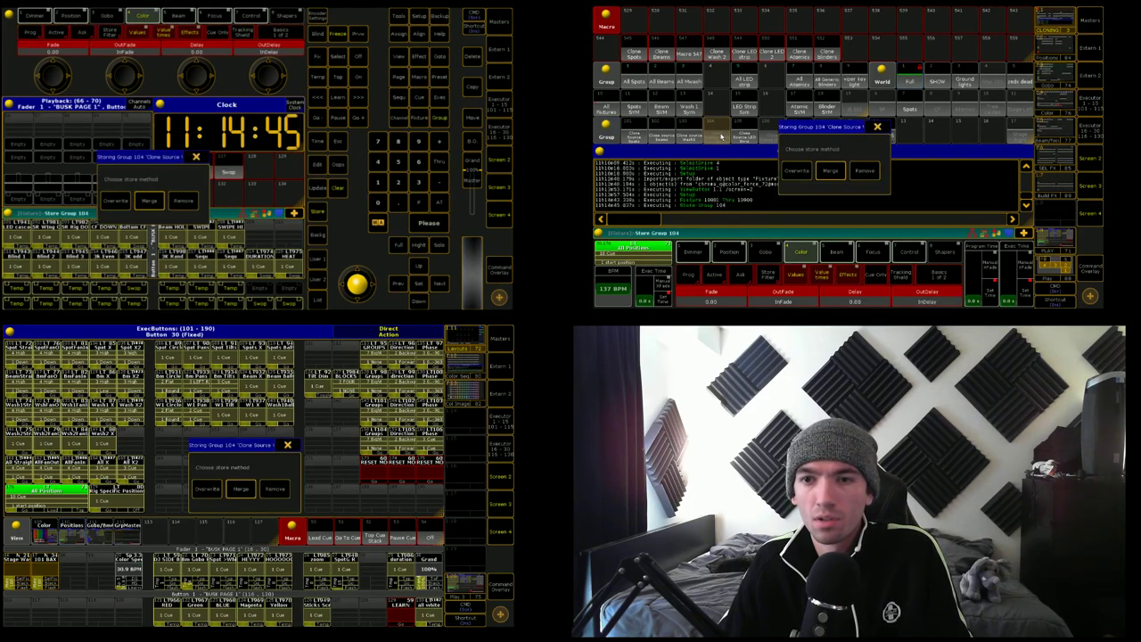
pyautogui.click(796, 169)
# Step: Clear the fixture selection and the programmer completely
pyautogui.click(338, 189)
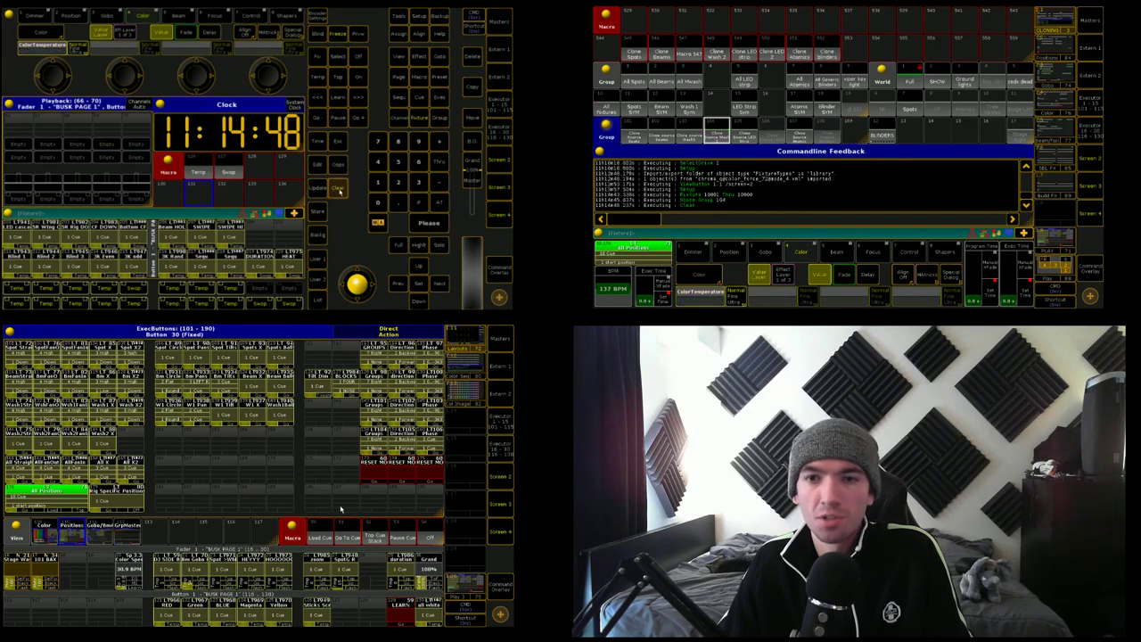
pyautogui.click(338, 189)
pyautogui.click(338, 189)
pyautogui.click(338, 189)
pyautogui.click(338, 189)
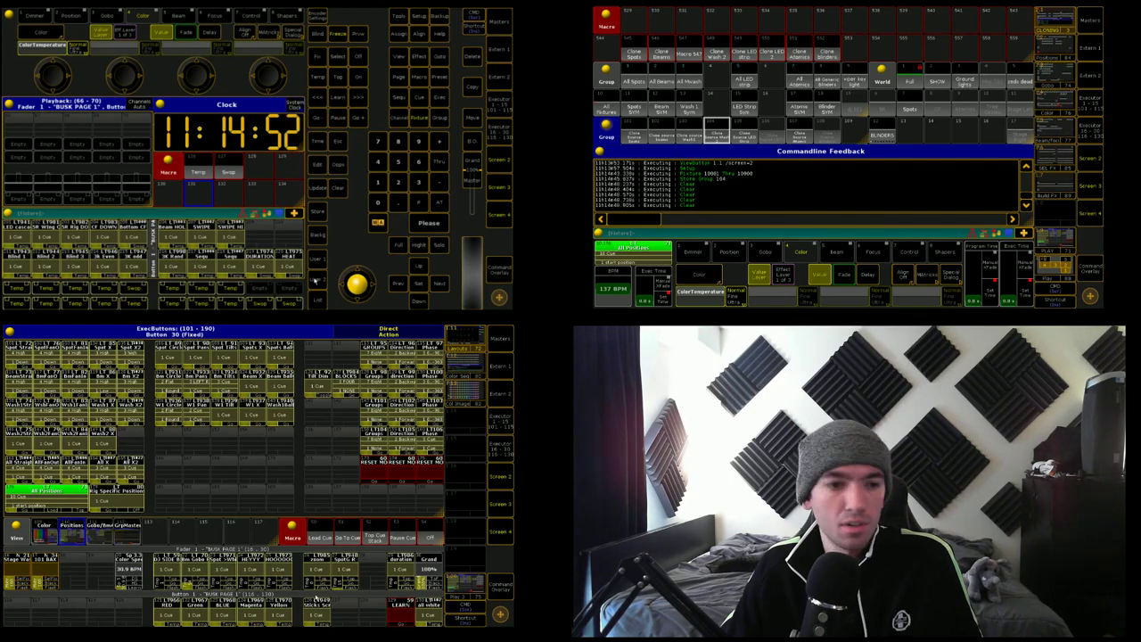
# Step: Look up the fixture ID range of the LED 2 clone source layer in the live patch
pyautogui.click(419, 16)
pyautogui.click(47, 149)
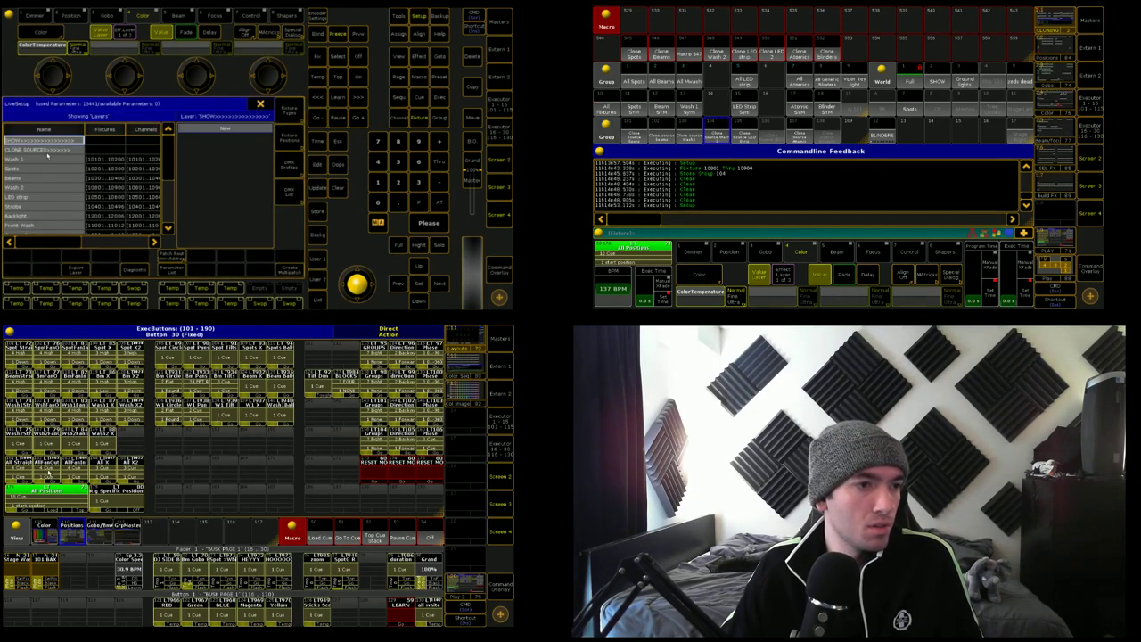
pyautogui.moveTo(170, 161); pyautogui.dragTo(170, 195)
pyautogui.click(45, 197)
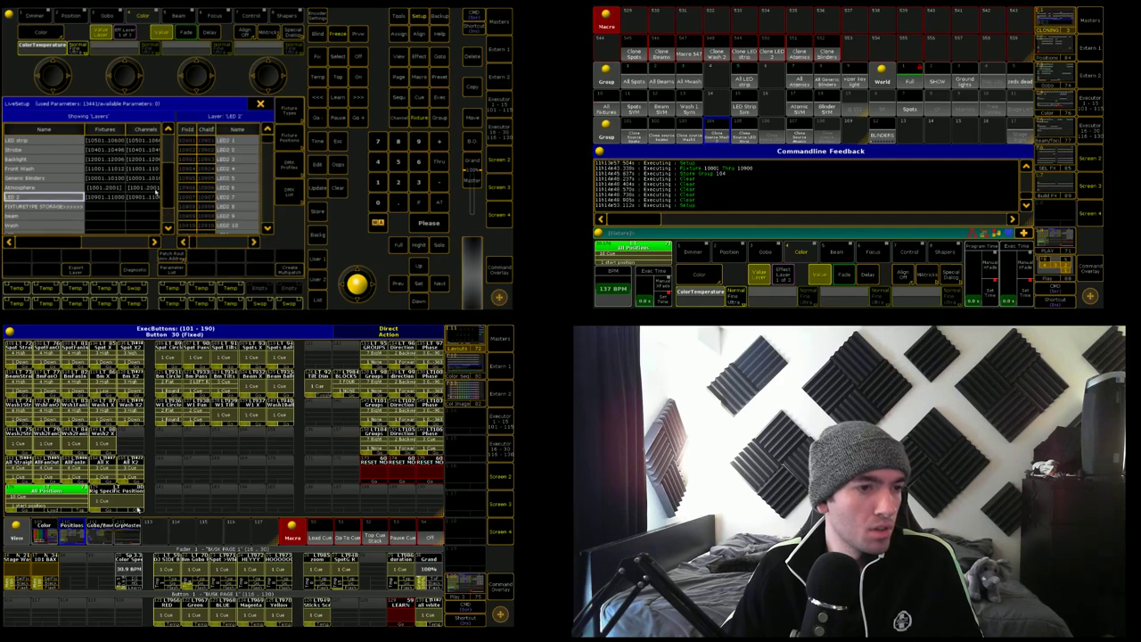
pyautogui.click(260, 105)
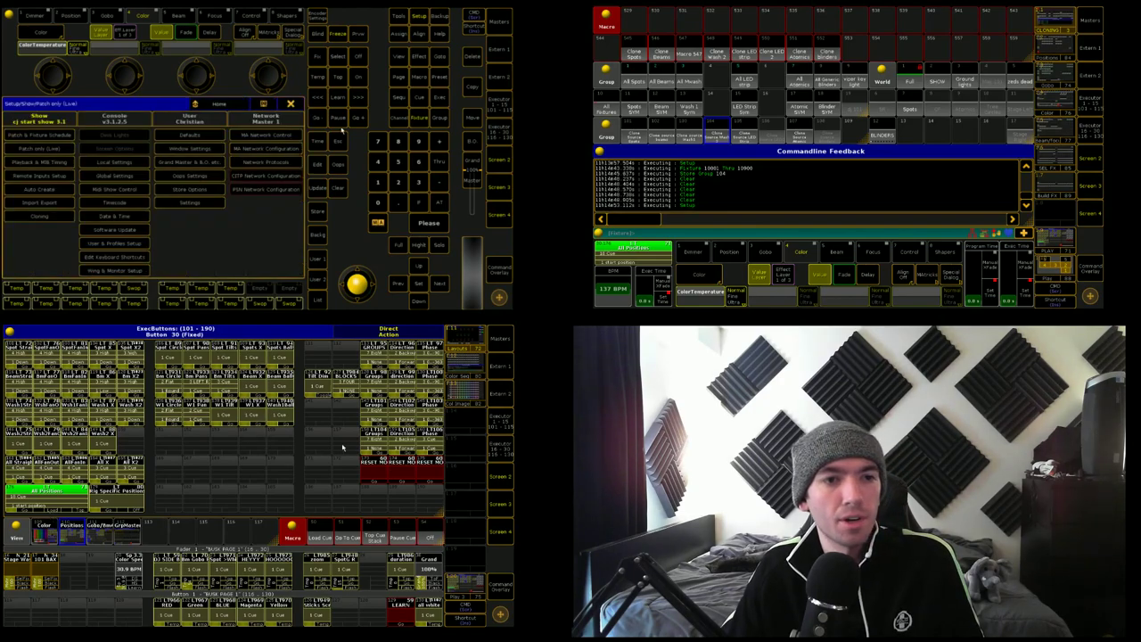
# Step: Select fixtures 10901 Thru 11000 and store them into group 106, the LED 2 clone source group
pyautogui.write('991 Thru 1')
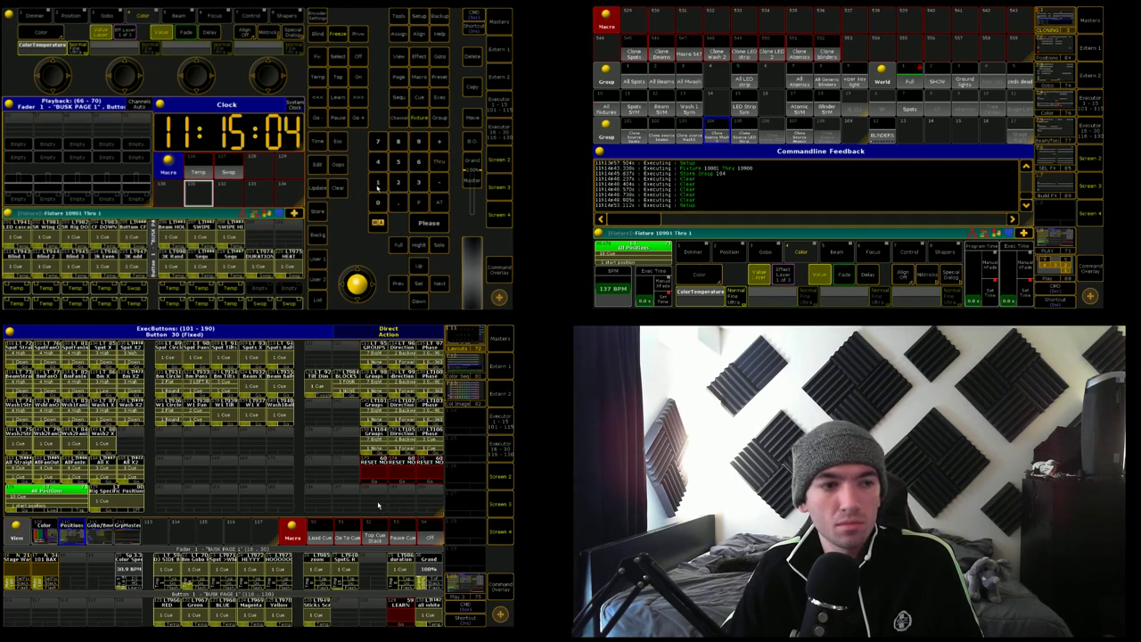
pyautogui.write('1000')
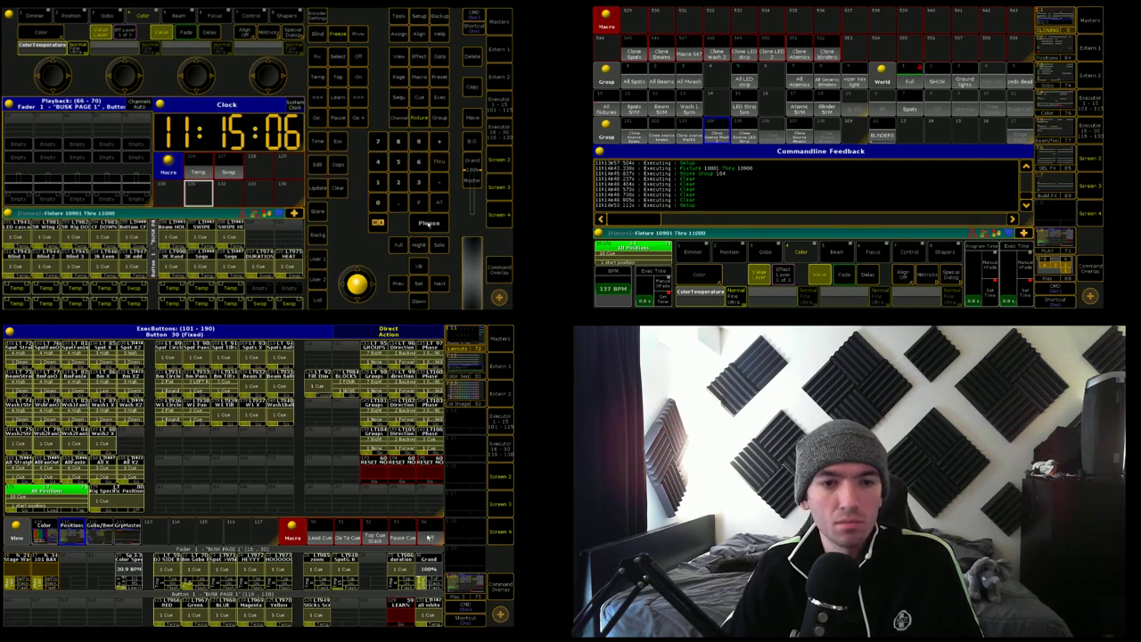
pyautogui.press('Return')
pyautogui.click(320, 214)
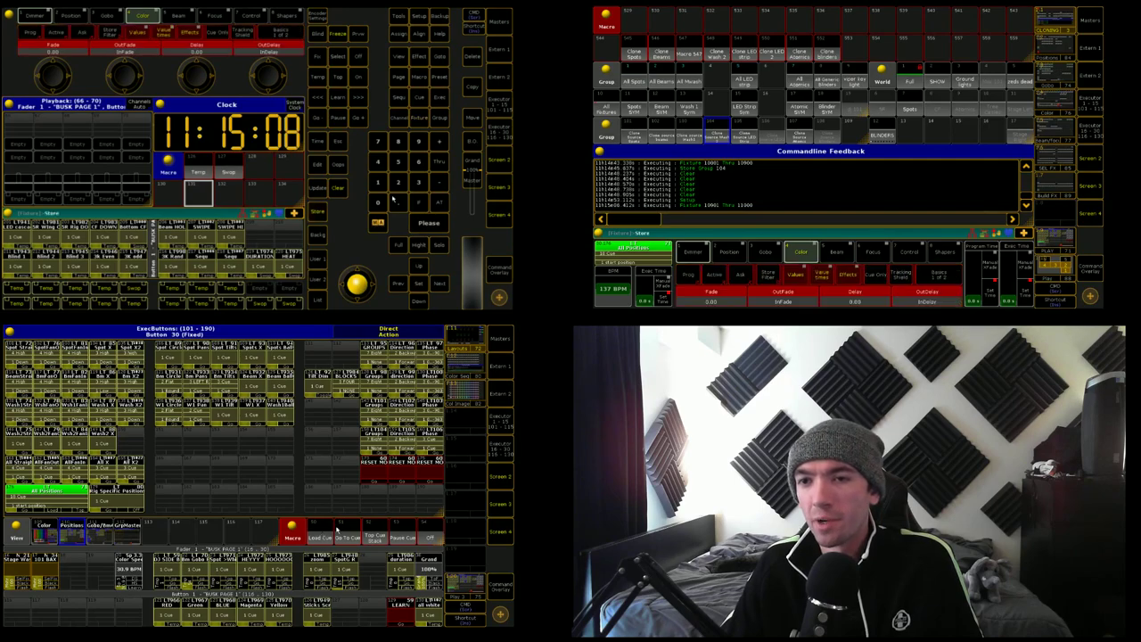
pyautogui.click(772, 132)
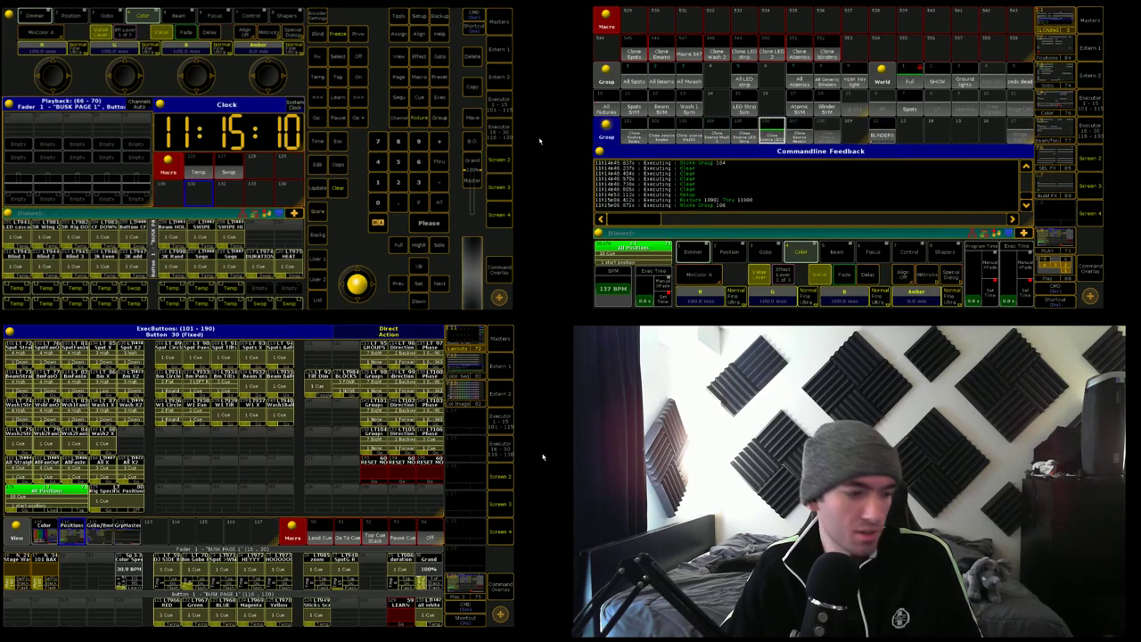